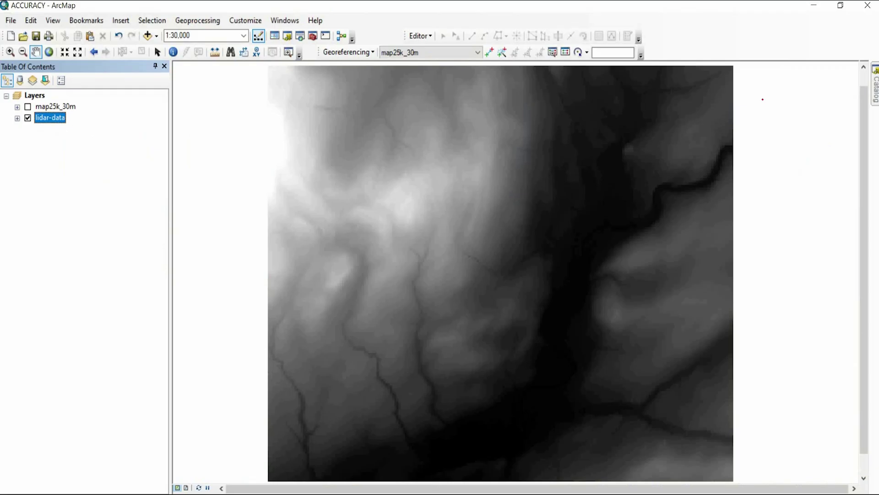
mouse_move(757, 95)
mouse_down()
mouse_move(760, 118)
mouse_move(805, 94)
mouse_move(799, 118)
mouse_up()
drag(810, 118, 833, 117)
drag(766, 135, 844, 132)
drag(763, 137, 855, 140)
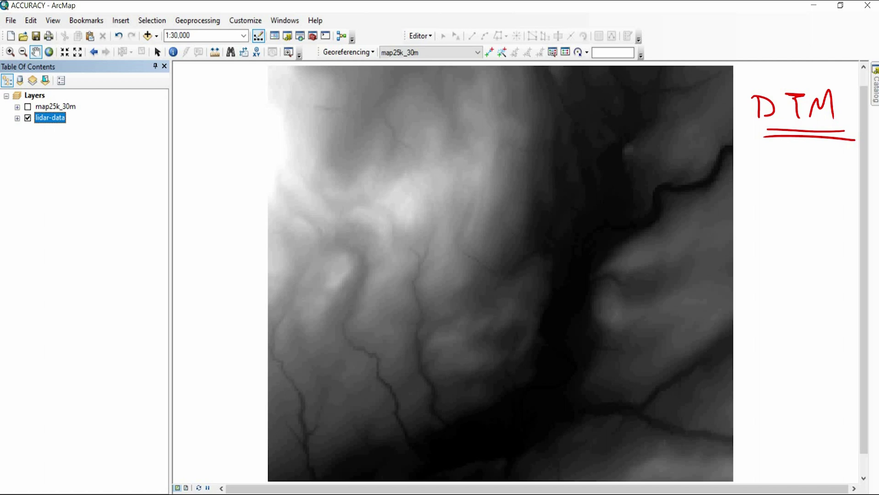
drag(782, 153, 769, 175)
mouse_move(793, 158)
mouse_down()
mouse_move(794, 178)
mouse_move(851, 180)
mouse_up()
drag(765, 189, 854, 198)
drag(770, 195, 853, 204)
drag(759, 246, 779, 245)
mouse_move(761, 237)
mouse_down()
mouse_move(820, 244)
mouse_move(828, 225)
mouse_move(831, 243)
mouse_up()
drag(833, 243, 847, 241)
drag(834, 235, 849, 244)
drag(849, 226, 857, 244)
drag(789, 257, 847, 261)
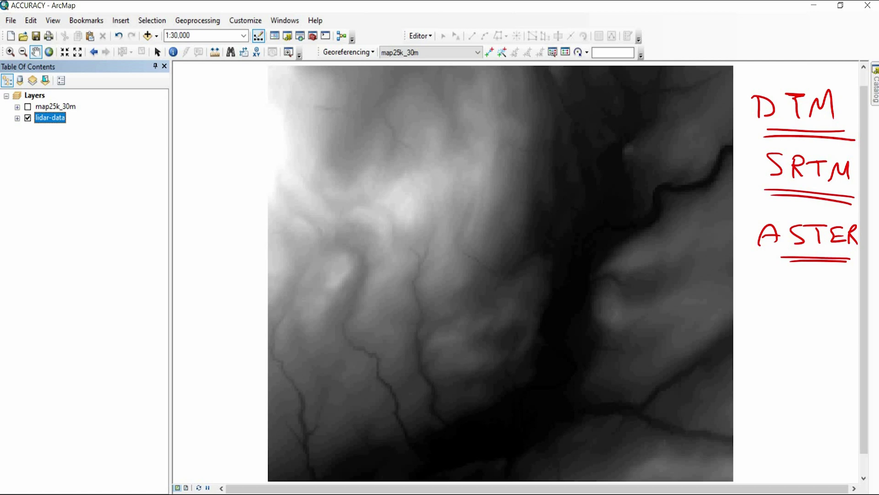
drag(732, 173, 760, 171)
mouse_move(759, 172)
mouse_down()
mouse_move(742, 187)
mouse_move(754, 171)
mouse_up()
drag(723, 237, 753, 234)
drag(752, 234, 739, 244)
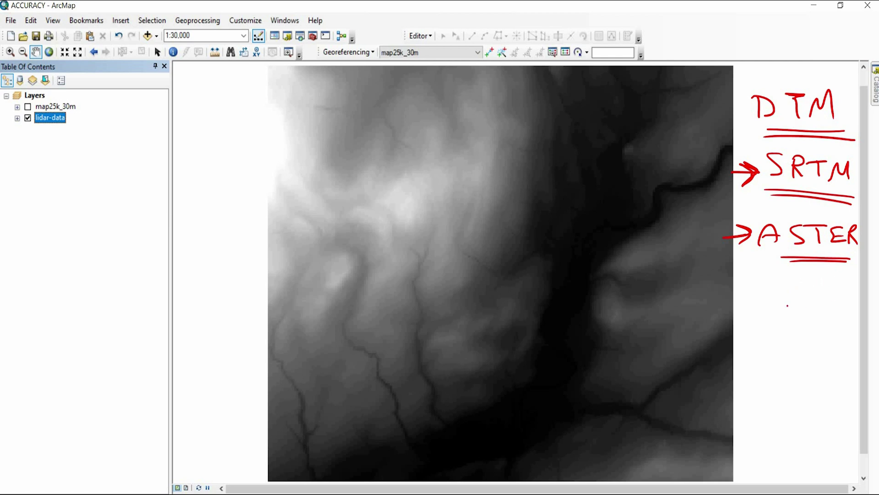
drag(836, 298, 784, 307)
mouse_move(785, 303)
mouse_down()
mouse_move(838, 289)
mouse_move(785, 306)
mouse_up()
drag(785, 306, 820, 317)
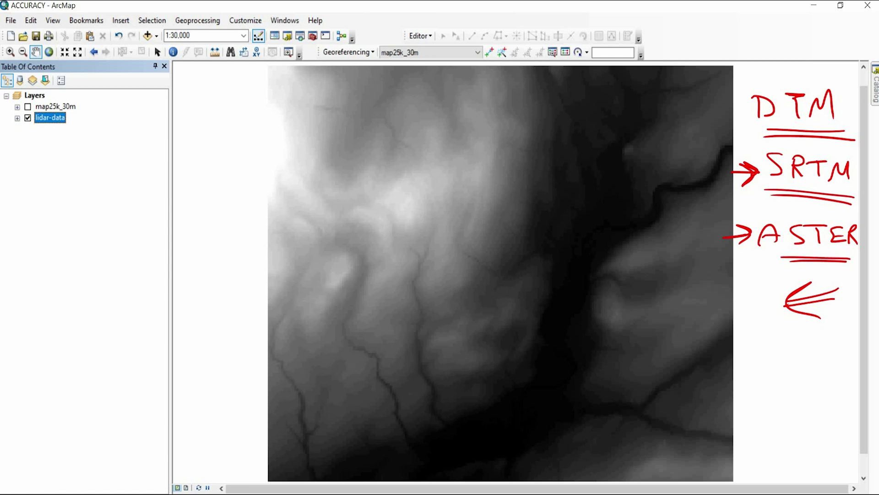
mouse_move(475, 93)
mouse_down()
mouse_move(295, 219)
mouse_move(307, 221)
mouse_up()
mouse_move(286, 180)
mouse_down()
mouse_move(280, 196)
mouse_move(291, 183)
mouse_up()
mouse_move(444, 85)
mouse_down()
mouse_move(467, 84)
mouse_move(469, 103)
mouse_up()
drag(469, 94, 488, 99)
drag(696, 149, 426, 211)
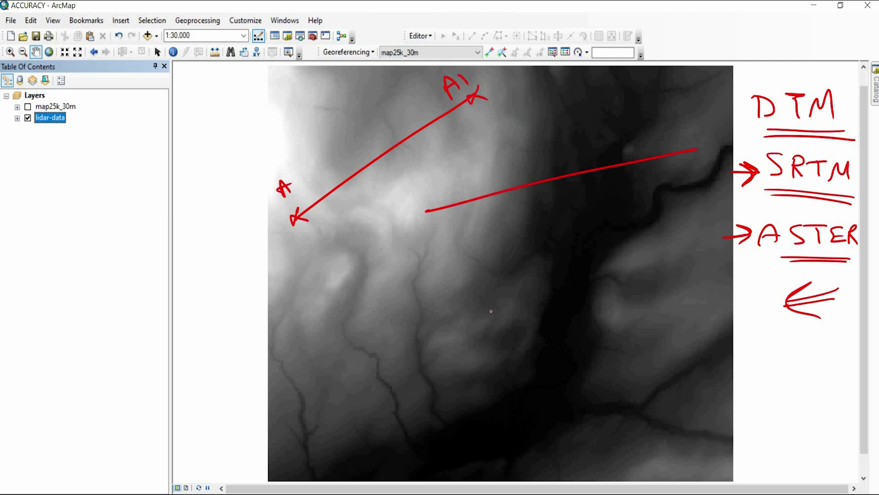
mouse_move(427, 253)
mouse_down()
mouse_move(416, 276)
mouse_move(418, 326)
mouse_up()
mouse_move(421, 358)
mouse_down()
mouse_move(435, 407)
mouse_move(452, 427)
mouse_up()
mouse_move(359, 266)
mouse_down()
mouse_move(348, 345)
mouse_move(373, 356)
mouse_up()
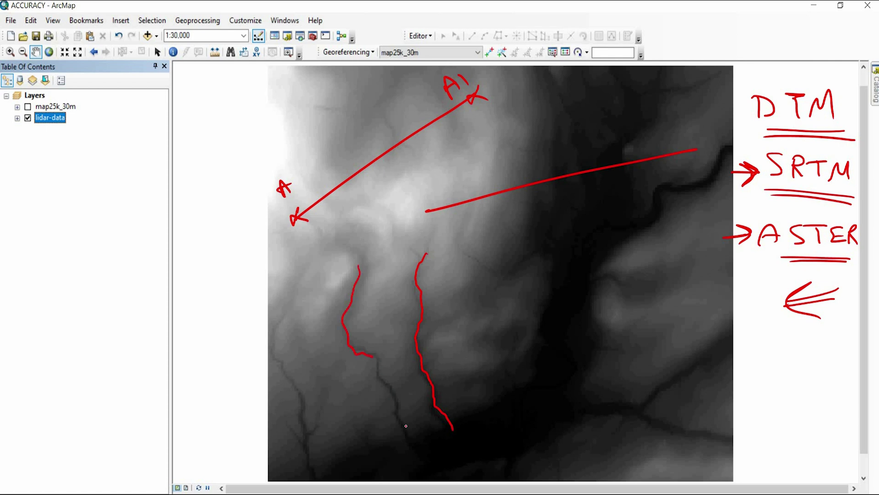
drag(389, 390, 416, 459)
mouse_move(438, 197)
mouse_down()
mouse_move(444, 211)
mouse_move(451, 175)
mouse_up()
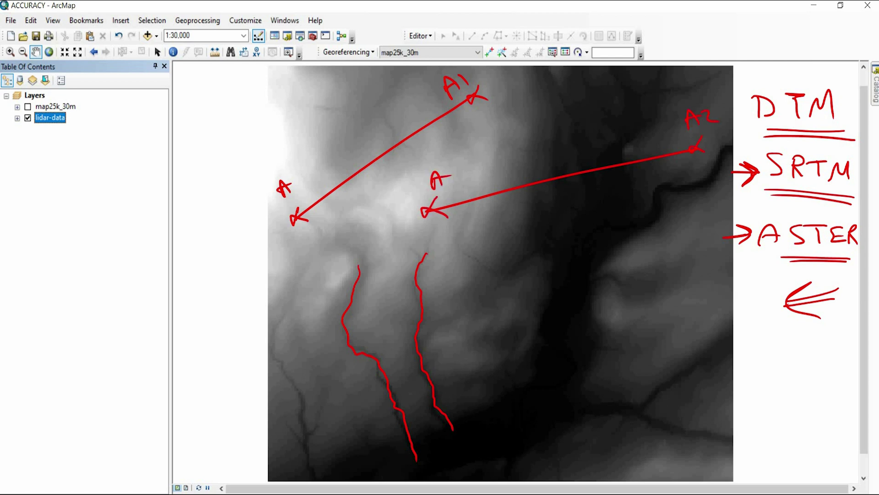
key(Escape)
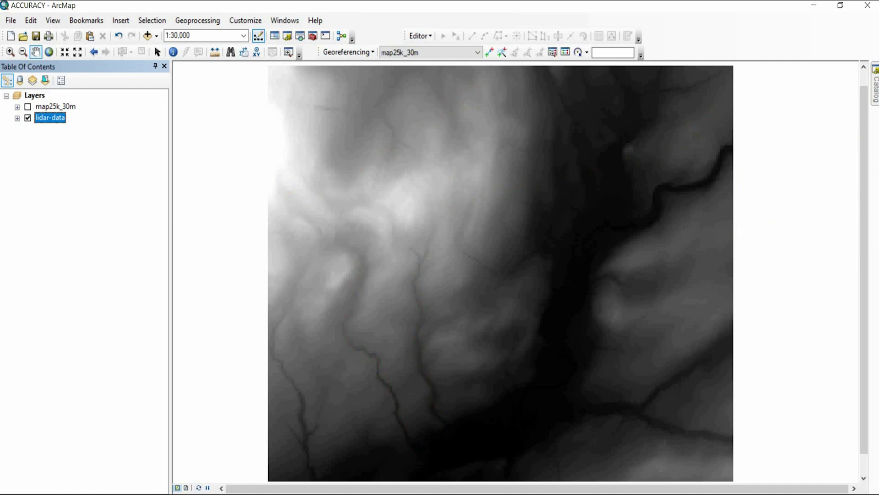
drag(753, 102, 753, 116)
drag(770, 102, 770, 118)
drag(744, 124, 804, 125)
drag(757, 130, 806, 132)
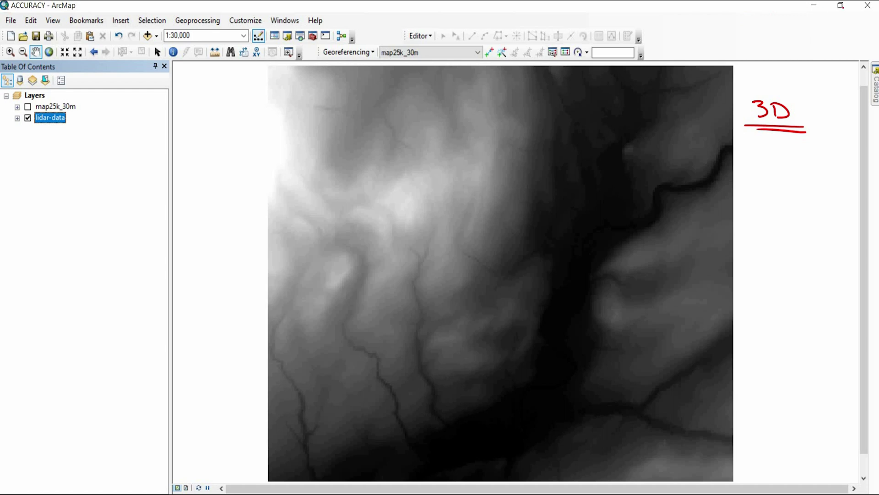
Display the 3D Analyst toolbar.
mouse_move(658, 52)
mouse_down()
mouse_move(788, 5)
mouse_move(801, 46)
mouse_move(657, 52)
mouse_up()
mouse_move(821, 11)
mouse_down()
mouse_move(682, 28)
mouse_move(842, 23)
mouse_move(666, 33)
mouse_move(797, 13)
mouse_up()
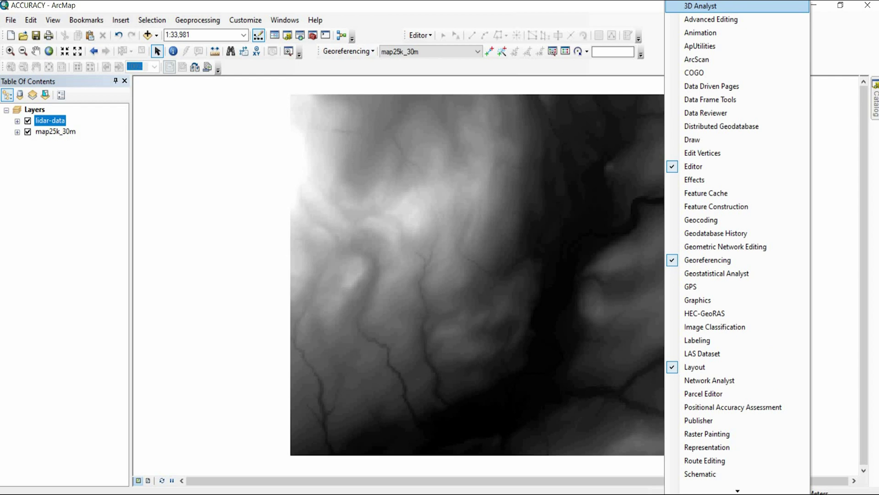
mouse_move(854, 30)
mouse_down()
mouse_move(821, 14)
mouse_move(843, 9)
mouse_move(815, 7)
mouse_move(820, 25)
mouse_up()
mouse_move(724, 9)
mouse_down()
mouse_move(770, 7)
mouse_move(687, 11)
mouse_move(758, 10)
mouse_move(706, 16)
mouse_up()
click(700, 6)
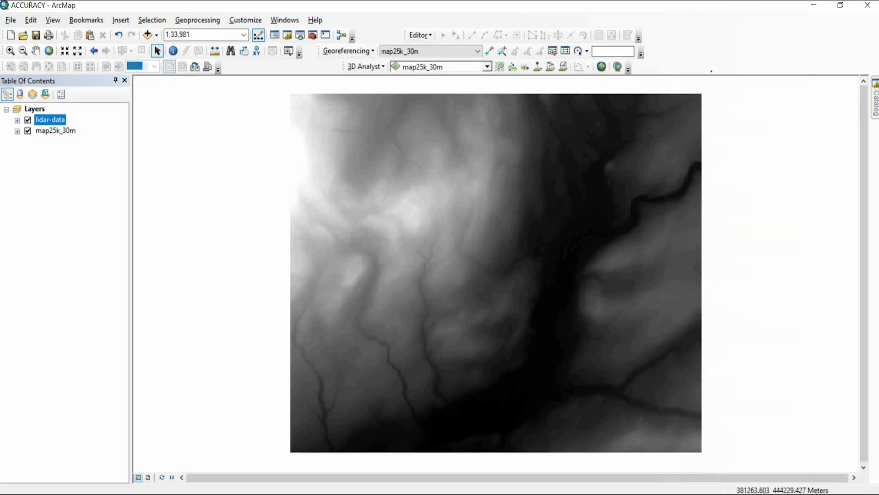
mouse_move(744, 52)
mouse_down()
mouse_move(708, 69)
mouse_move(715, 57)
mouse_move(728, 75)
mouse_up()
drag(274, 68, 320, 71)
mouse_move(298, 63)
mouse_down()
mouse_move(316, 76)
mouse_move(298, 82)
mouse_up()
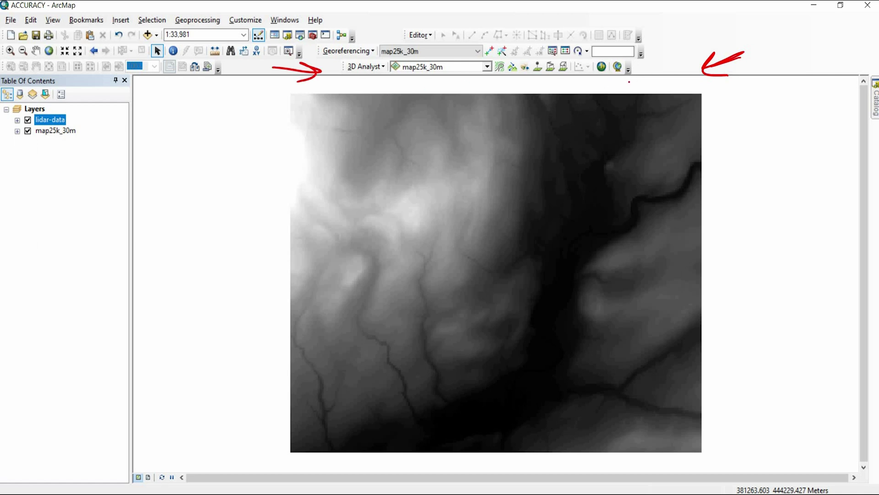
mouse_move(631, 77)
mouse_down()
mouse_move(348, 89)
mouse_move(343, 79)
mouse_move(369, 86)
mouse_move(627, 85)
mouse_move(632, 48)
mouse_move(356, 54)
mouse_move(336, 62)
mouse_move(353, 84)
mouse_up()
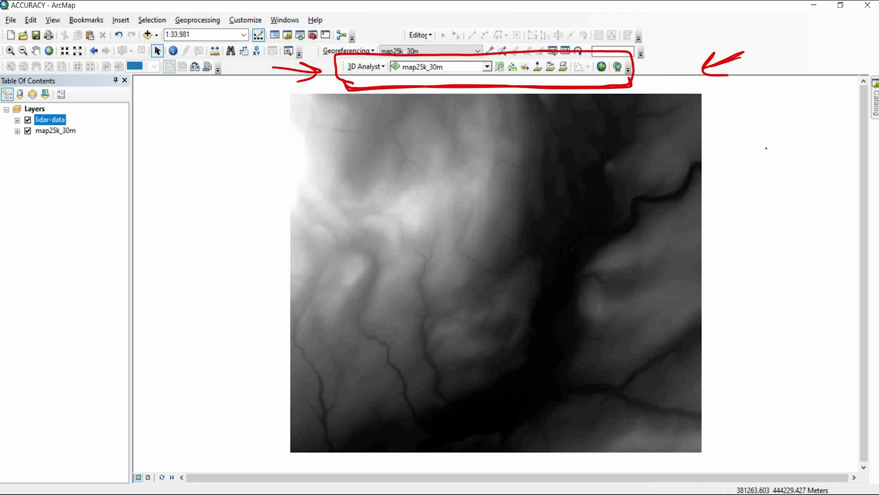
drag(779, 135, 800, 145)
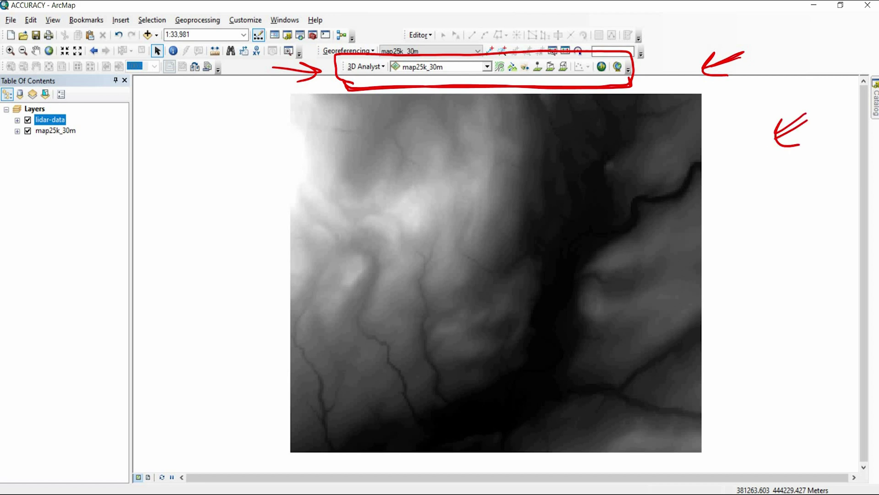
click(52, 485)
click(59, 444)
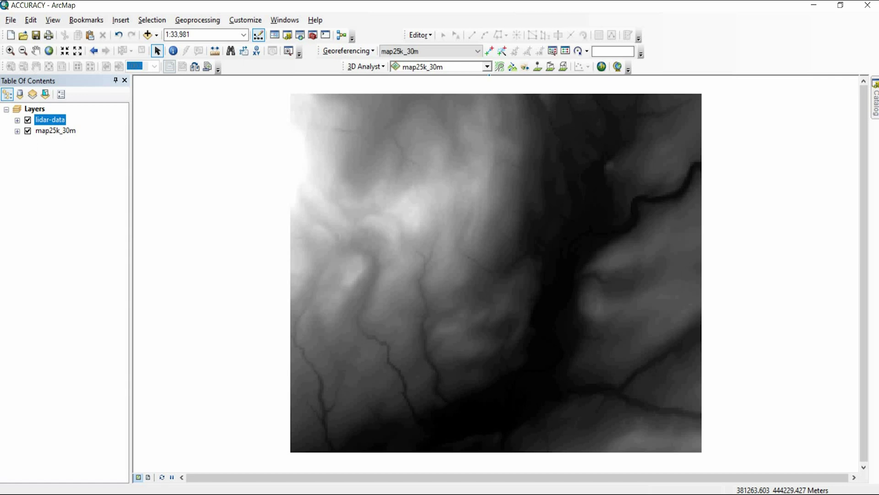
mouse_move(489, 74)
mouse_down()
mouse_move(383, 69)
mouse_move(477, 77)
mouse_move(490, 56)
mouse_move(382, 57)
mouse_move(401, 80)
mouse_move(492, 77)
mouse_move(427, 51)
mouse_move(406, 55)
mouse_up()
mouse_move(71, 110)
mouse_down()
mouse_move(98, 106)
mouse_move(116, 117)
mouse_up()
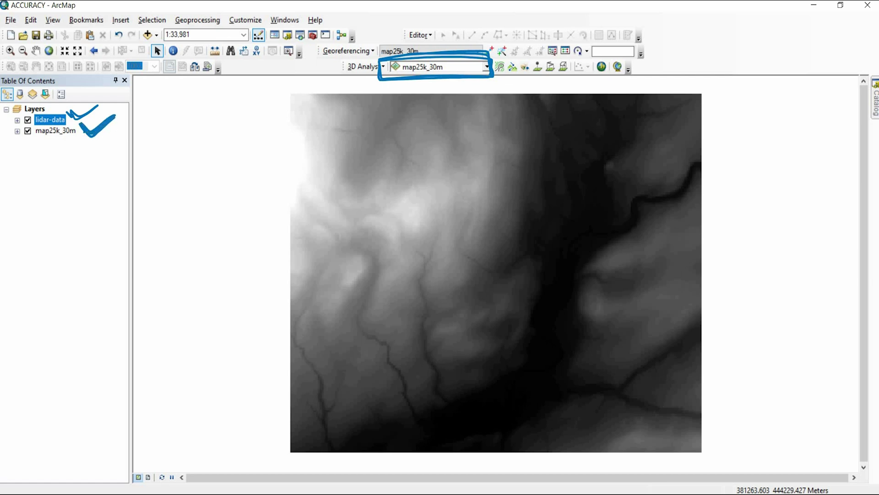
mouse_move(470, 78)
mouse_down()
mouse_move(382, 83)
mouse_move(480, 47)
mouse_up()
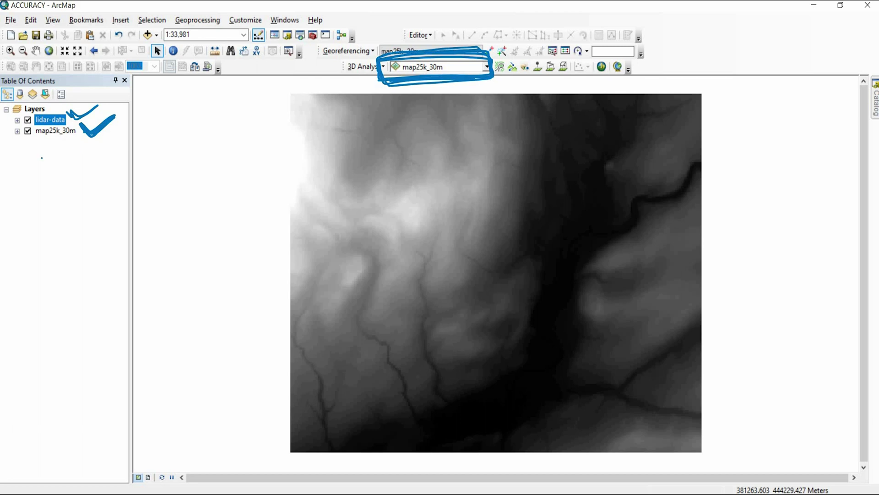
mouse_move(5, 153)
mouse_down()
mouse_move(73, 139)
mouse_move(5, 153)
mouse_up()
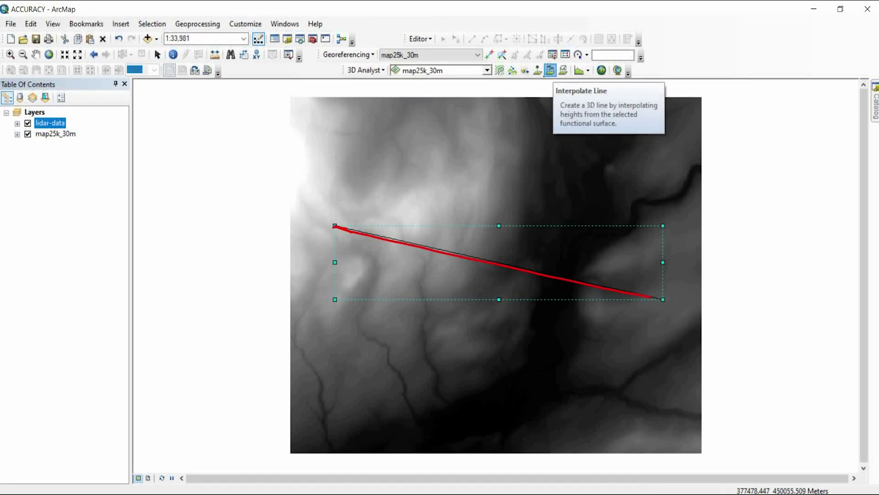
mouse_move(541, 78)
mouse_down()
mouse_move(556, 79)
mouse_move(504, 115)
mouse_move(512, 92)
mouse_move(531, 114)
mouse_up()
mouse_move(538, 87)
mouse_down()
mouse_move(507, 94)
mouse_move(484, 130)
mouse_move(506, 93)
mouse_move(562, 69)
mouse_move(556, 58)
mouse_move(538, 79)
mouse_move(559, 71)
mouse_move(618, 97)
mouse_up()
drag(546, 102, 635, 95)
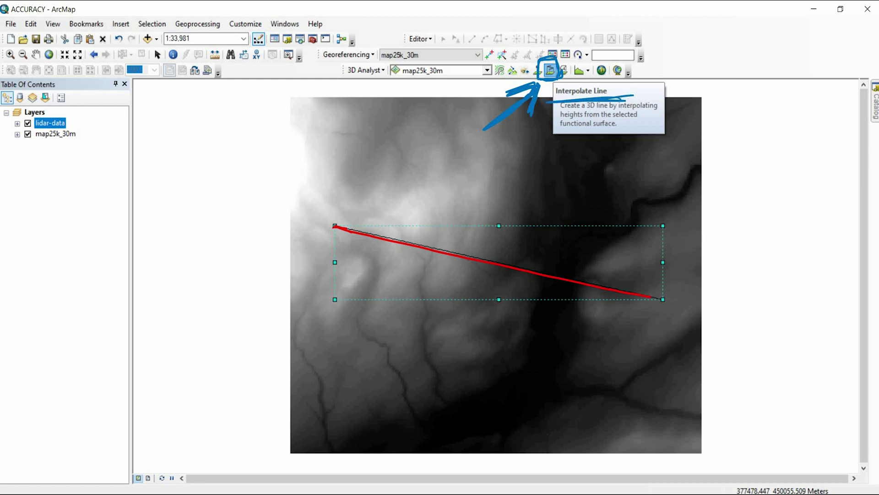
drag(655, 306, 673, 295)
drag(330, 240, 348, 216)
mouse_move(356, 178)
mouse_down()
mouse_move(360, 202)
mouse_move(341, 197)
mouse_move(358, 194)
mouse_up()
mouse_move(677, 272)
mouse_down()
mouse_move(687, 284)
mouse_move(674, 284)
mouse_up()
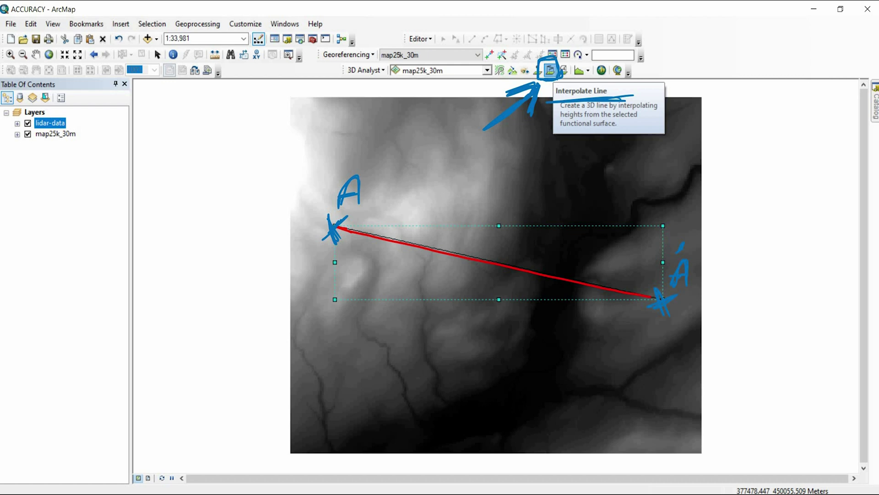
Create a profile graph of the selected 3D line interpolated from the map25k_30m surface.
click(587, 70)
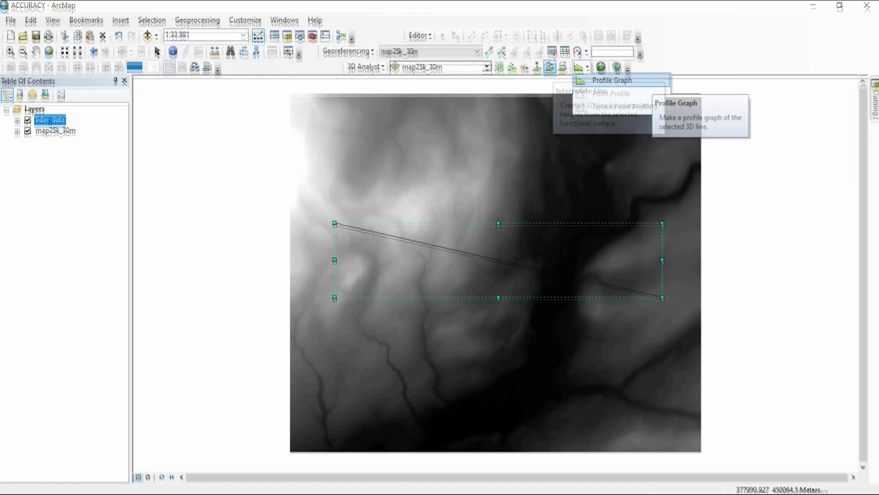
drag(683, 76, 714, 53)
drag(680, 76, 709, 55)
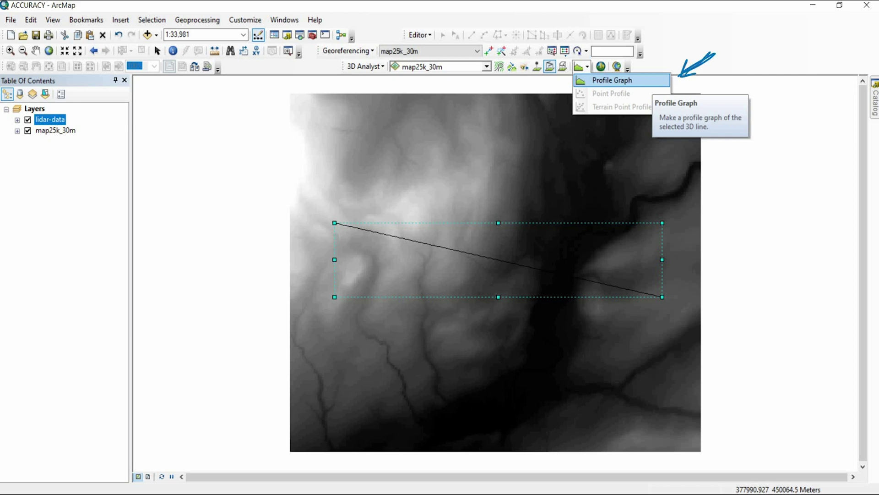
mouse_move(589, 52)
mouse_down()
mouse_move(568, 54)
mouse_move(585, 72)
mouse_move(589, 52)
mouse_move(591, 72)
mouse_up()
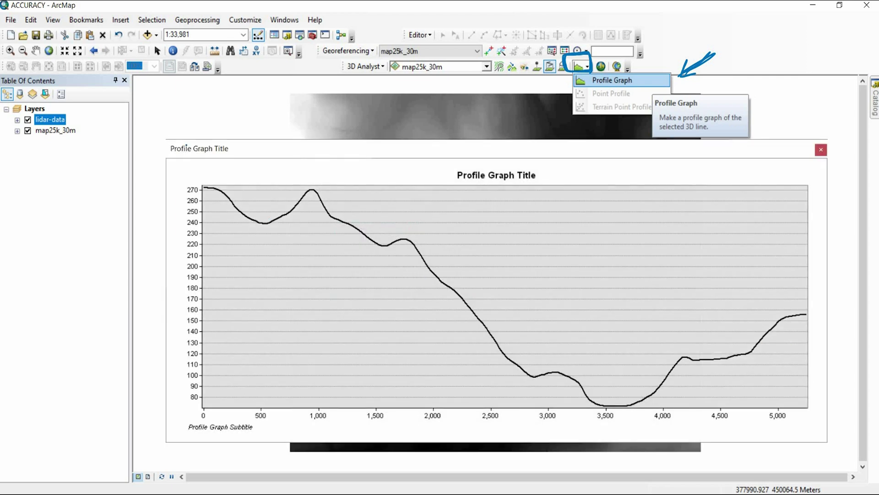
drag(177, 182, 190, 171)
mouse_move(817, 327)
mouse_down()
mouse_move(831, 326)
mouse_move(825, 321)
mouse_up()
drag(811, 307, 825, 301)
mouse_move(176, 417)
mouse_down()
mouse_move(225, 397)
mouse_move(178, 417)
mouse_up()
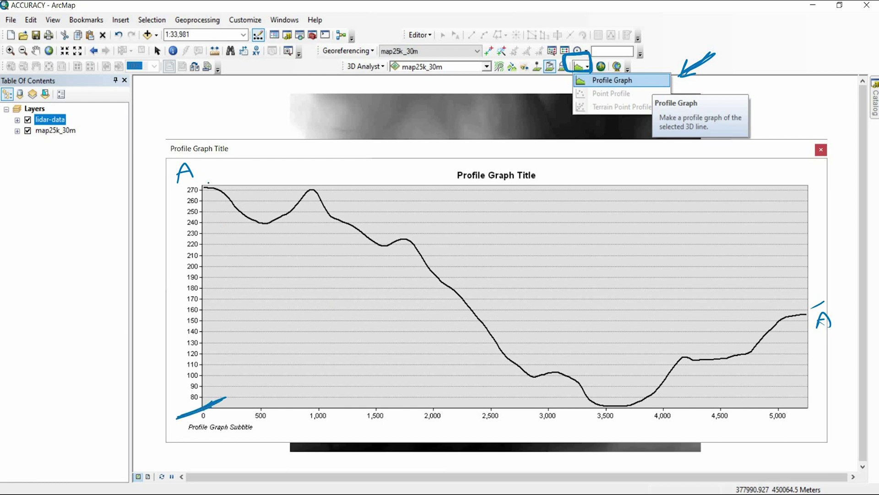
drag(171, 198, 209, 183)
mouse_move(656, 366)
mouse_down()
mouse_move(625, 347)
mouse_move(701, 375)
mouse_move(687, 357)
mouse_up()
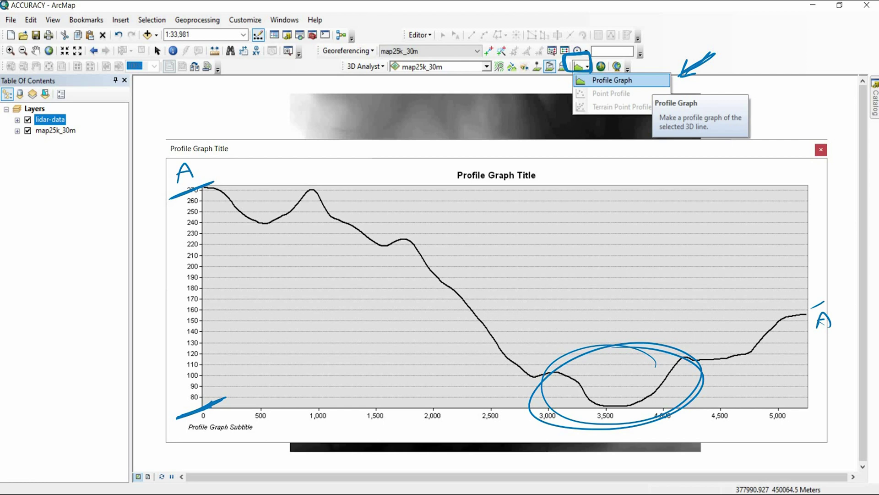
mouse_move(726, 156)
mouse_down()
mouse_move(695, 180)
mouse_move(719, 179)
mouse_up()
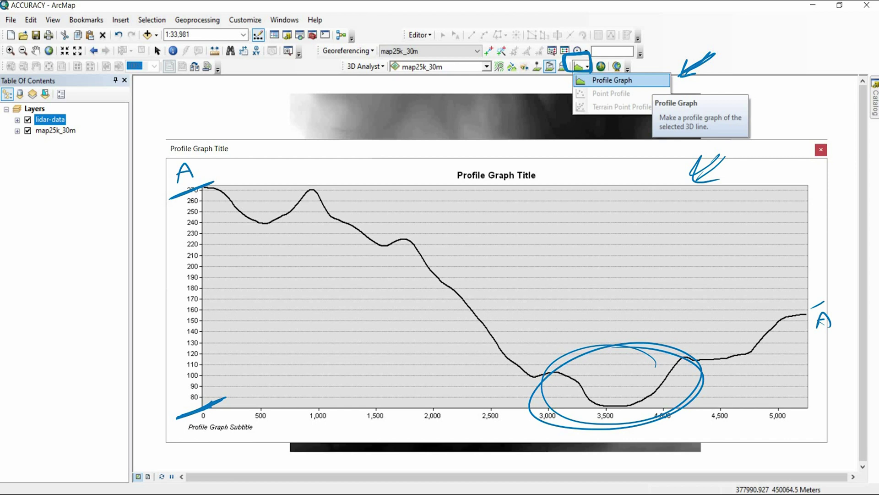
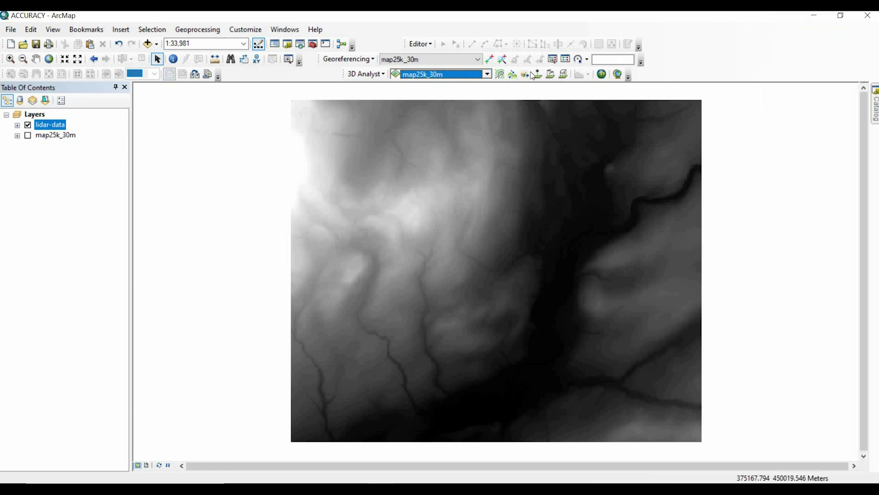
key(Escape)
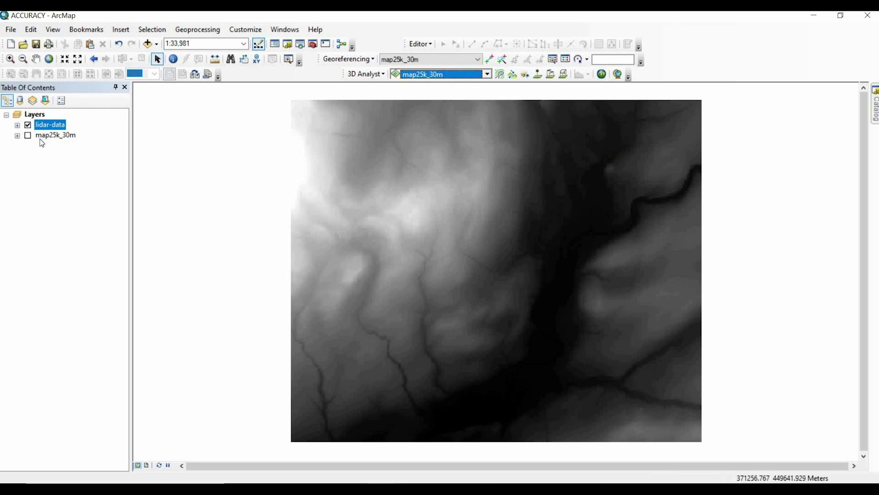
Set lidar-data as the 3D Analyst surface and interpolate a line about 5,300 m long from the northwest highland across the valley to the southeast.
click(444, 74)
click(423, 84)
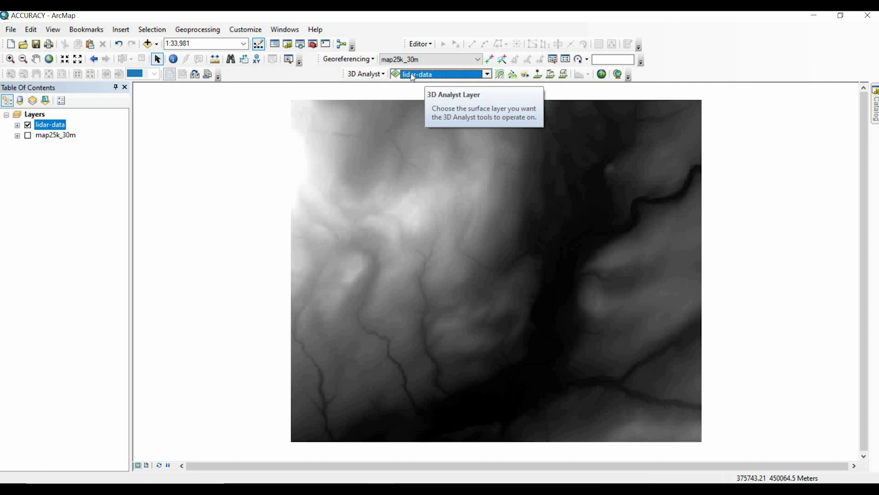
click(551, 75)
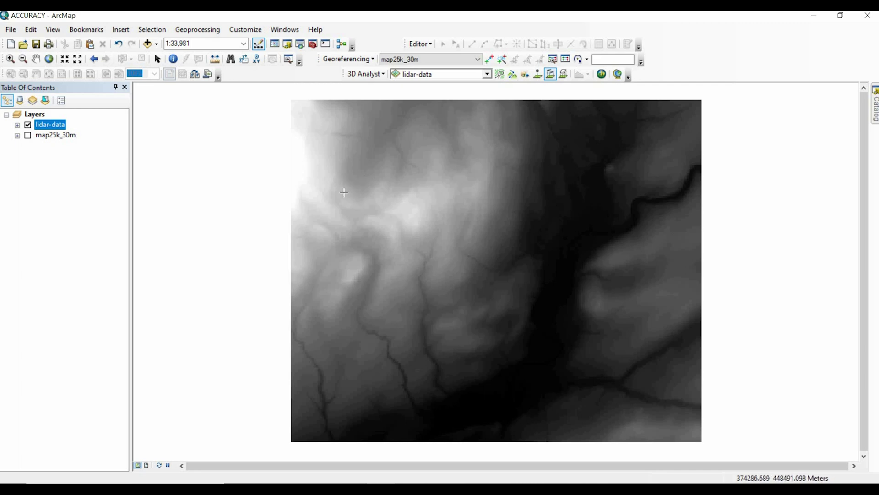
double_click(653, 326)
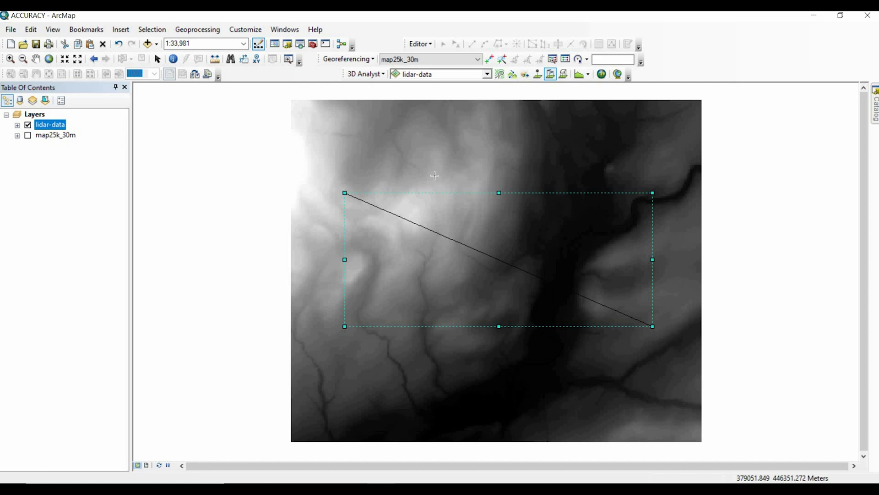
Create a profile graph of the interpolated lidar-data line, then move its window over the northwest of the map and widen it.
click(589, 75)
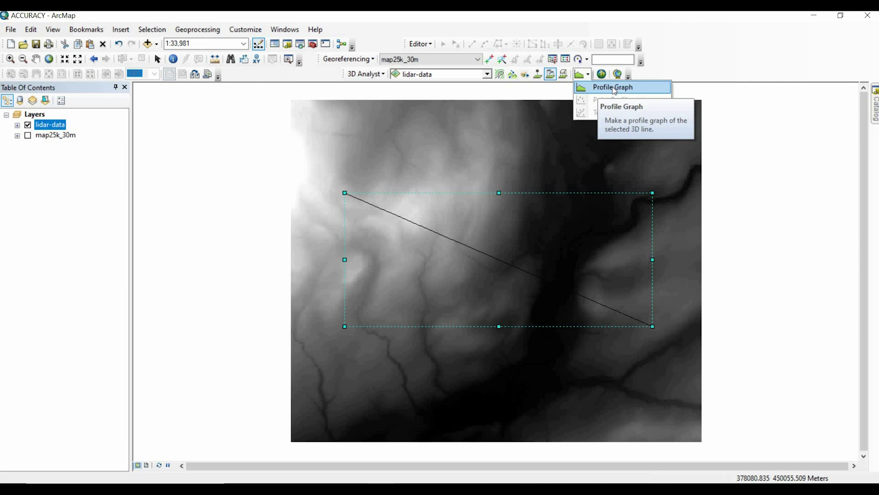
click(611, 87)
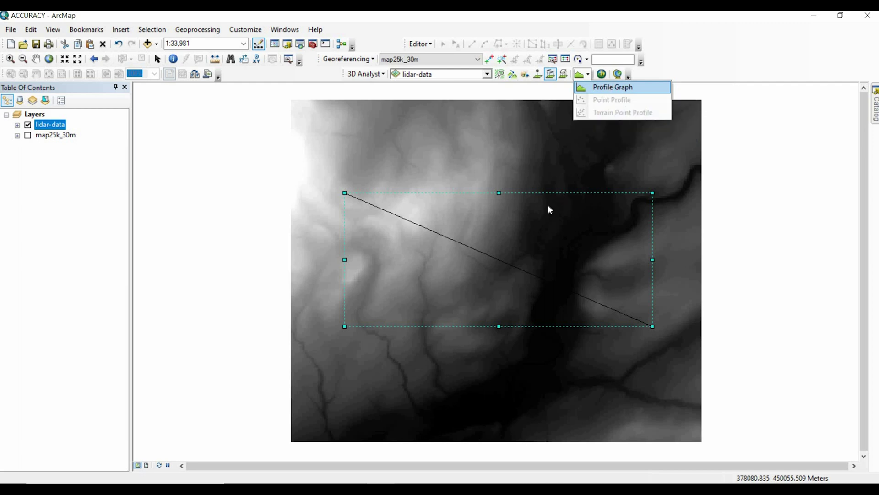
drag(410, 197, 249, 107)
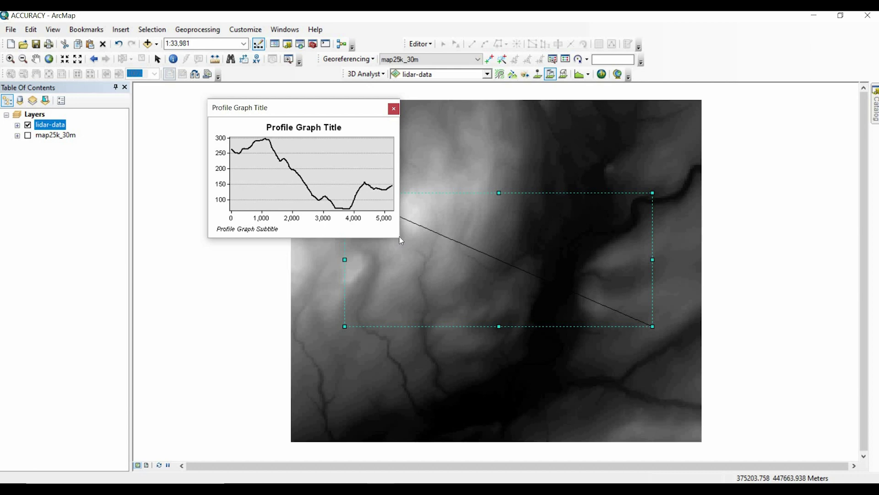
drag(400, 236, 694, 224)
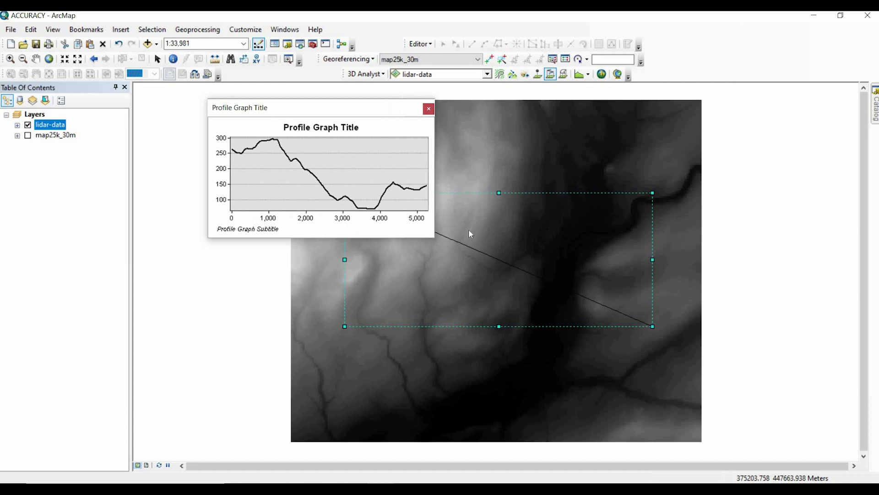
Enlarge the profile graph window in height and reposition it over the map to compare the profile with the interpolated line.
drag(461, 238, 458, 334)
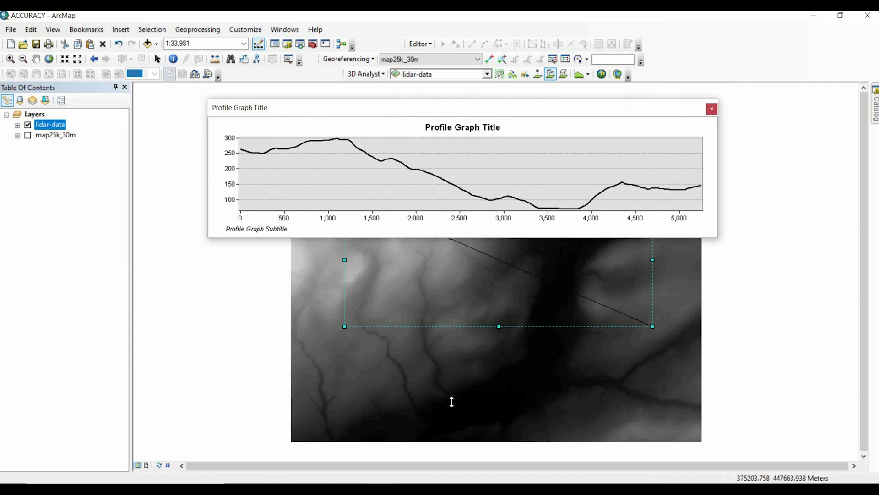
drag(453, 416, 454, 416)
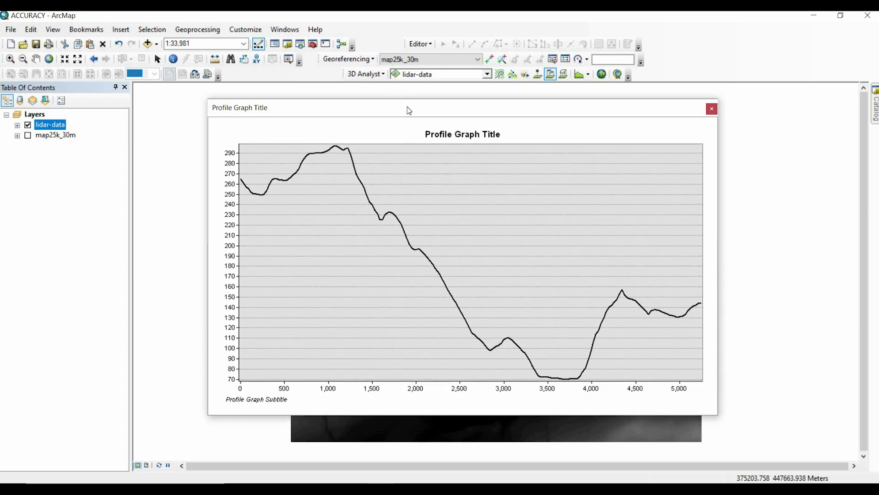
drag(341, 115, 220, 140)
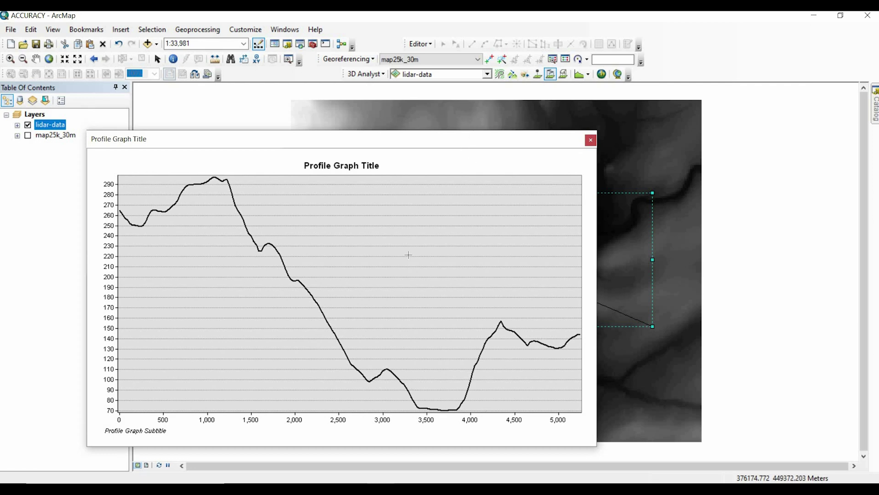
drag(329, 190, 406, 381)
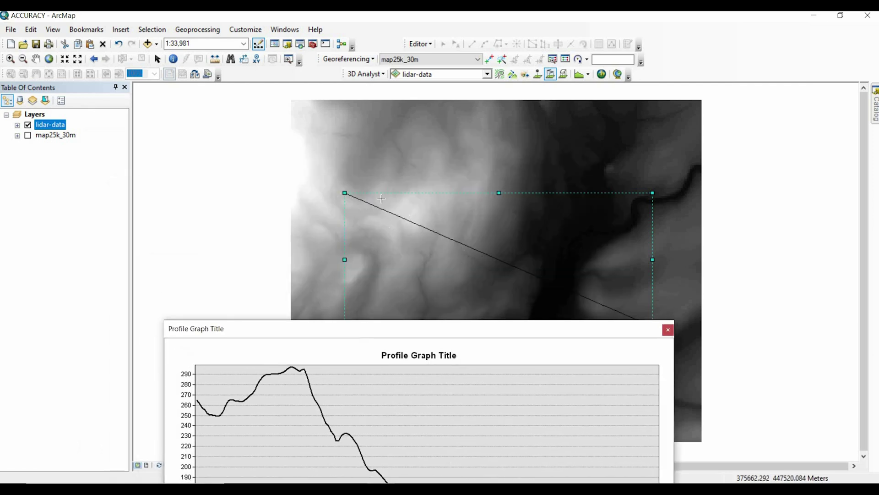
drag(387, 318, 345, 133)
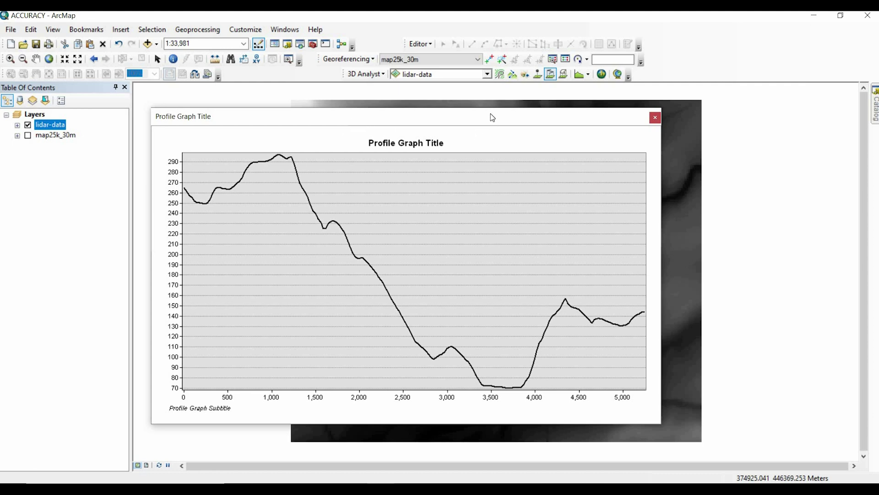
drag(479, 114, 408, 114)
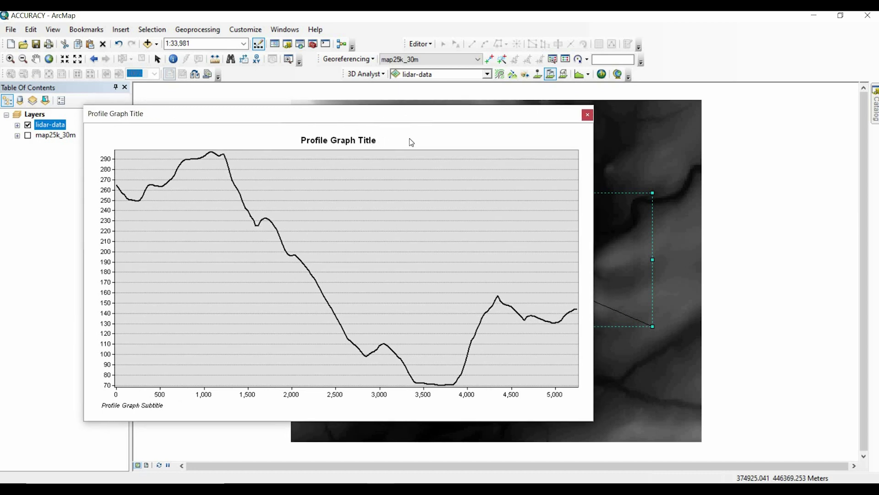
Change the Graphic Profile 1 series line colour to orange in the graph's advanced properties.
right_click(375, 115)
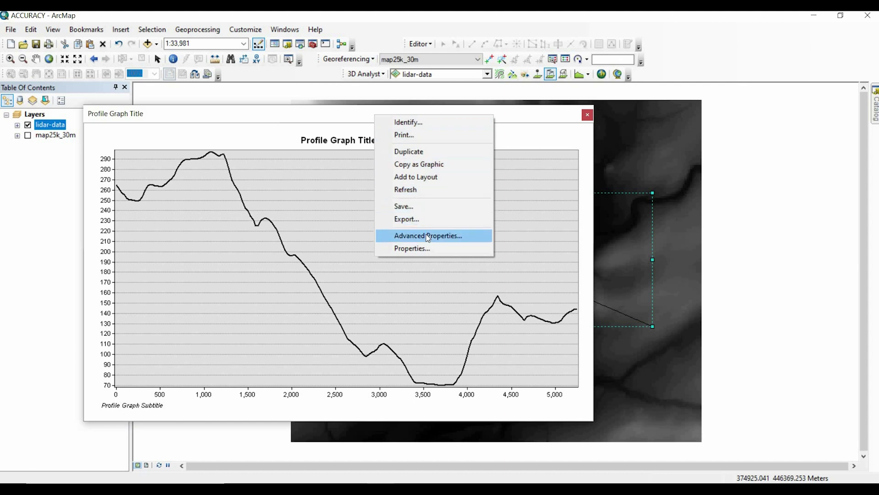
click(427, 236)
drag(465, 156, 681, 52)
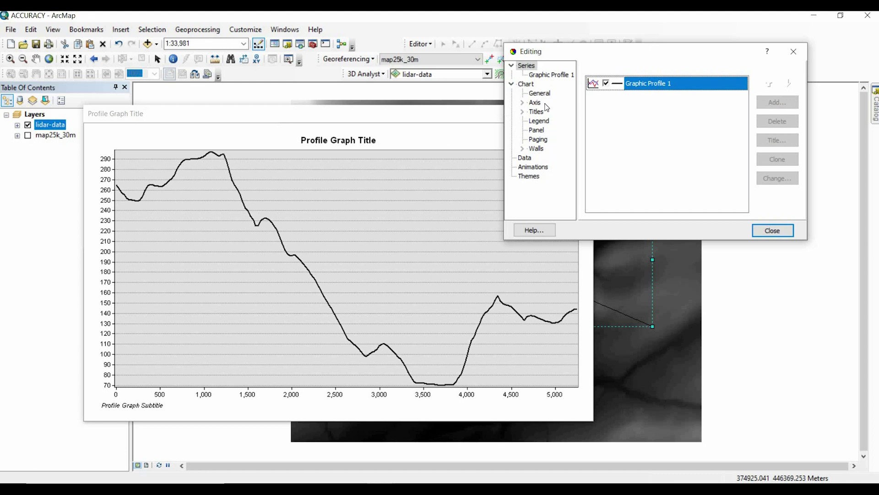
click(542, 75)
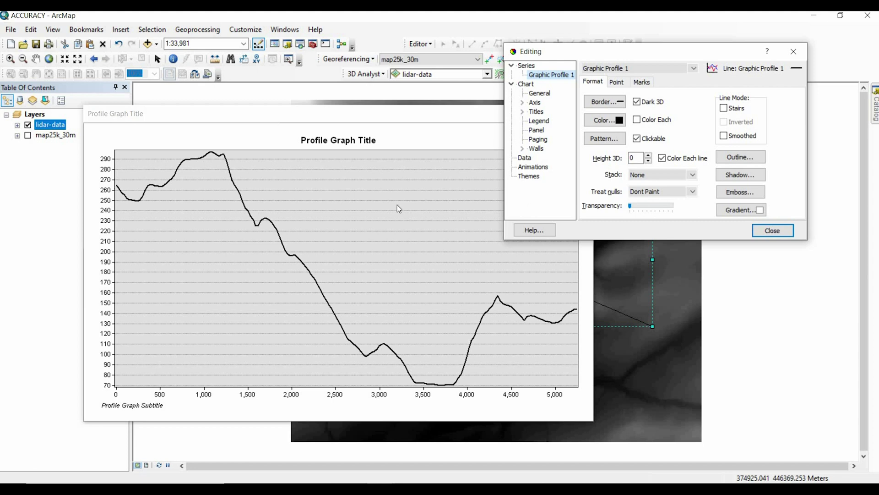
key(Tab)
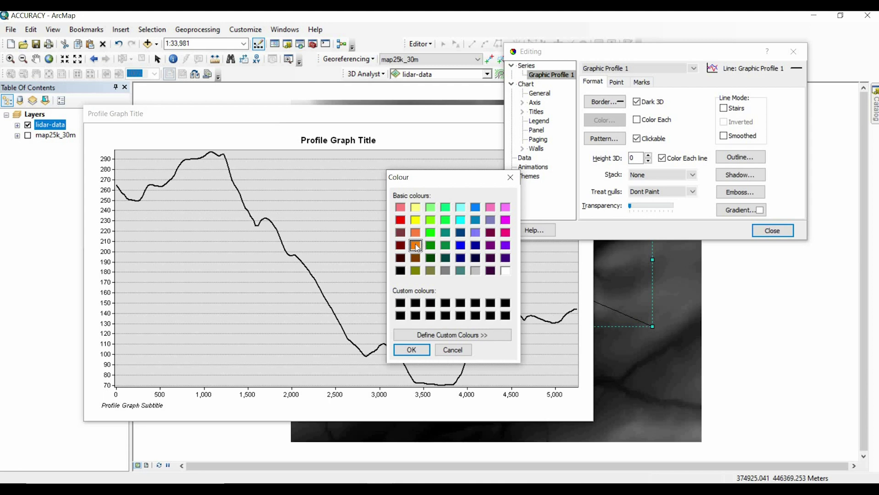
click(412, 349)
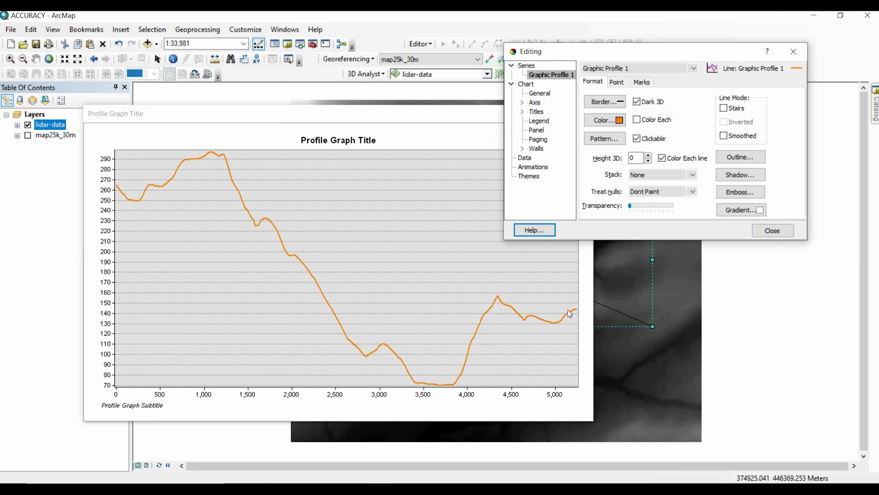
Title the graph's left axis "Elevations (m)".
click(538, 93)
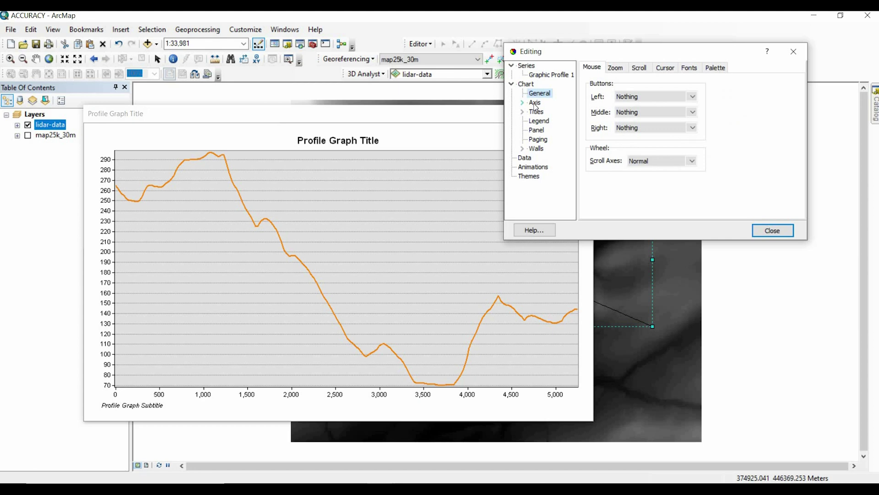
click(535, 102)
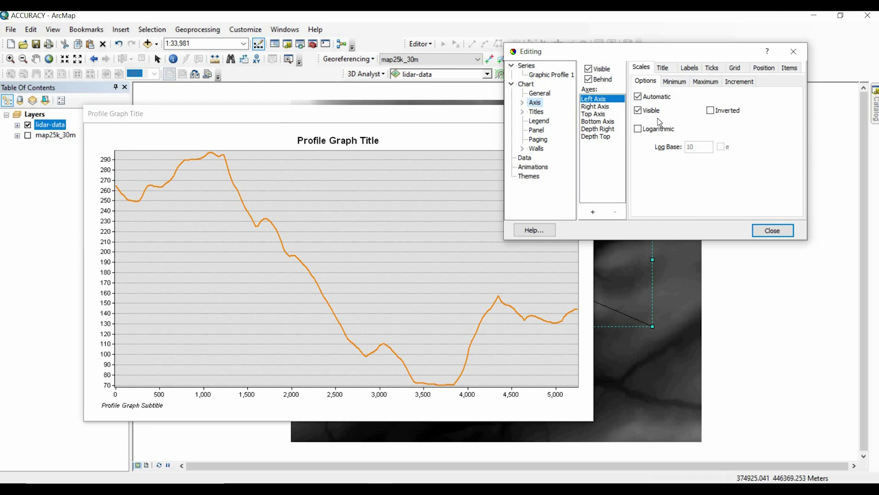
click(604, 101)
key(ctrl+Tab)
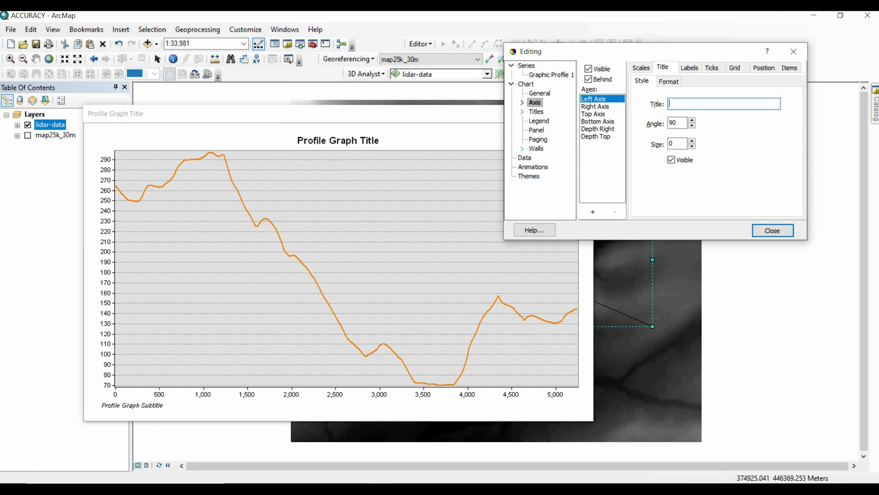
text(Elevatio)
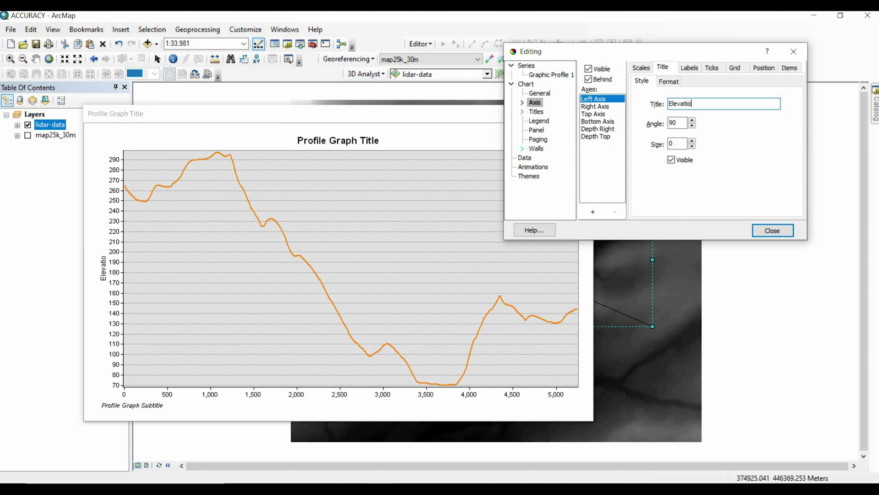
text(ns (m))
key(ctrl+a)
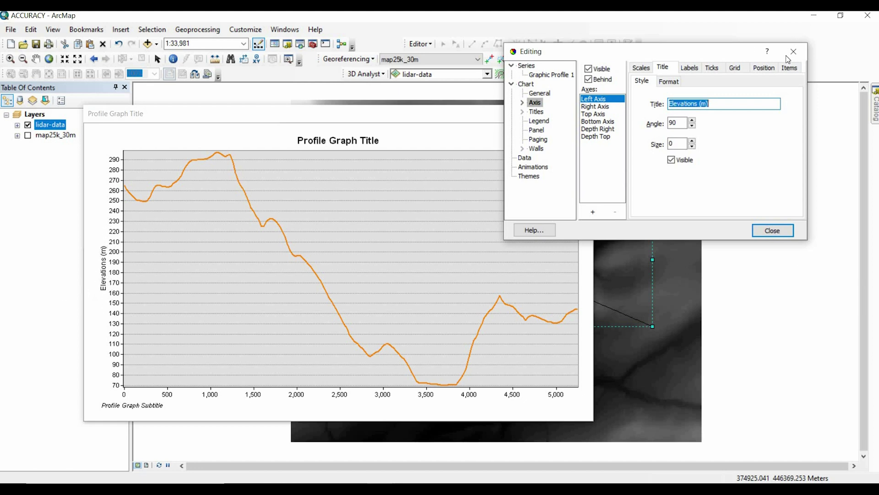
Set the font size of the left axis title to 14.
click(674, 82)
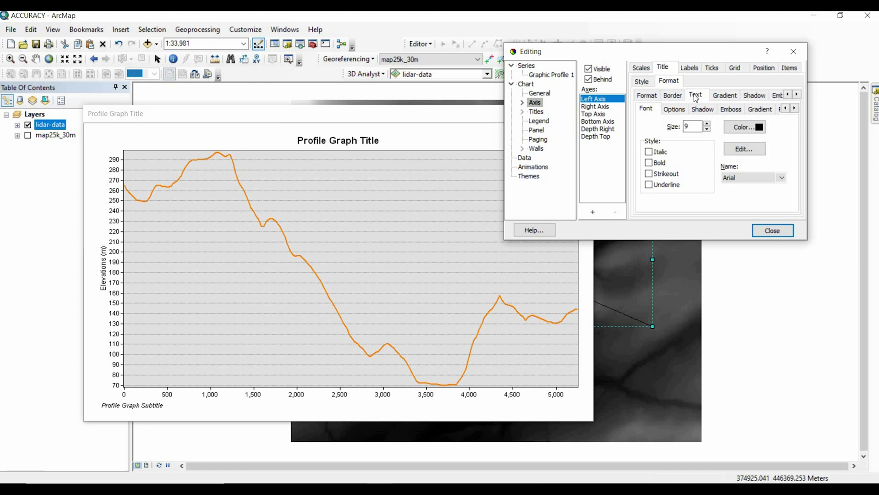
click(707, 124)
click(707, 124)
click(707, 124)
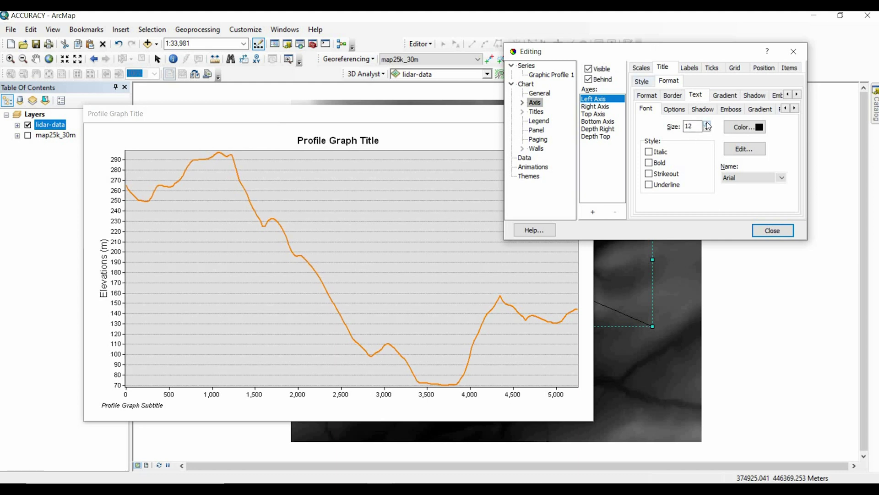
click(708, 124)
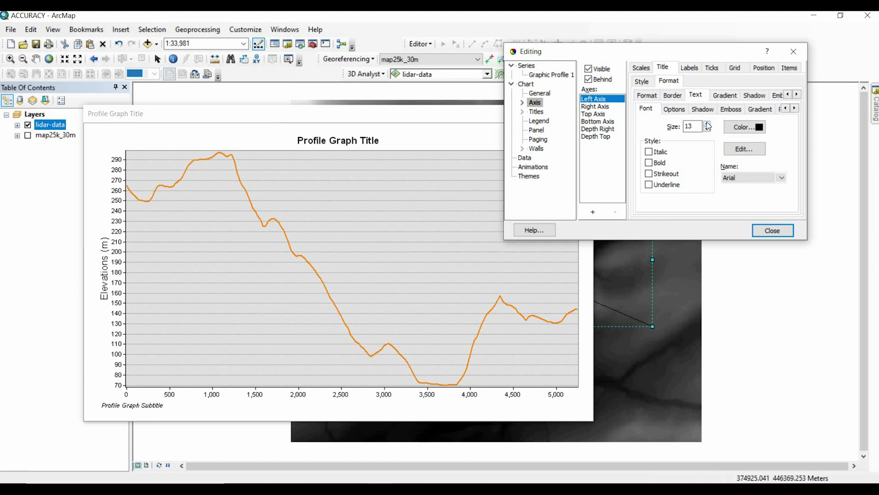
click(707, 125)
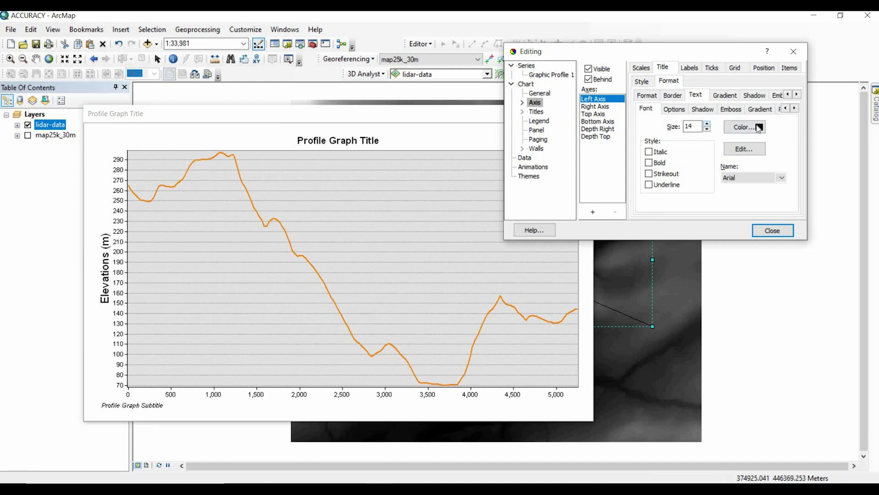
Make the left axis title text blue and bold.
key(space)
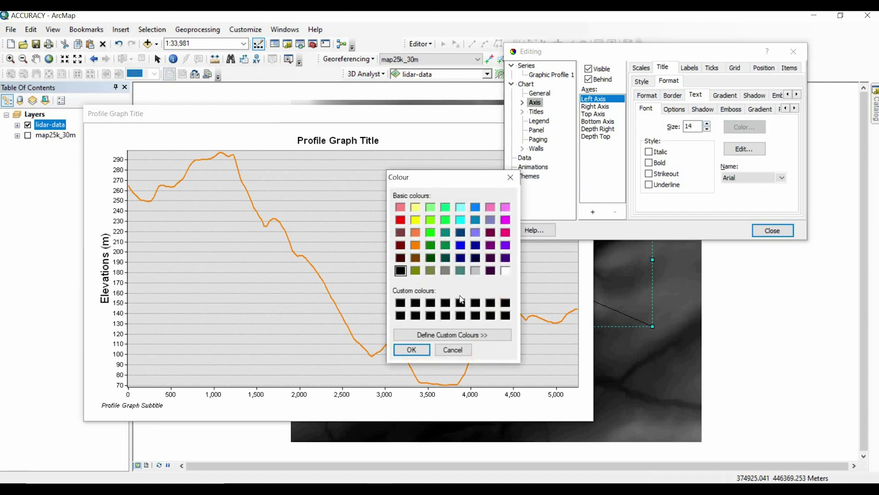
click(460, 245)
click(412, 349)
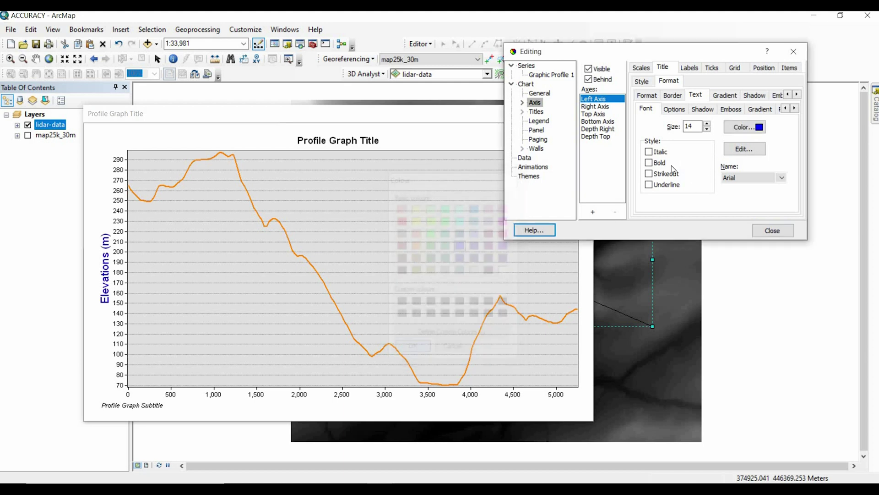
click(649, 163)
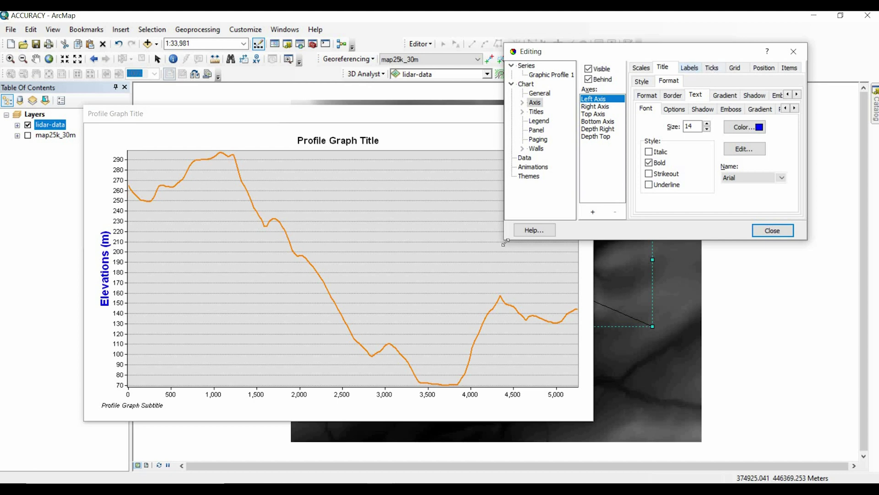
Enlarge the graph editing dialog and format the left axis line as blue with a width of 2.
drag(505, 243, 433, 292)
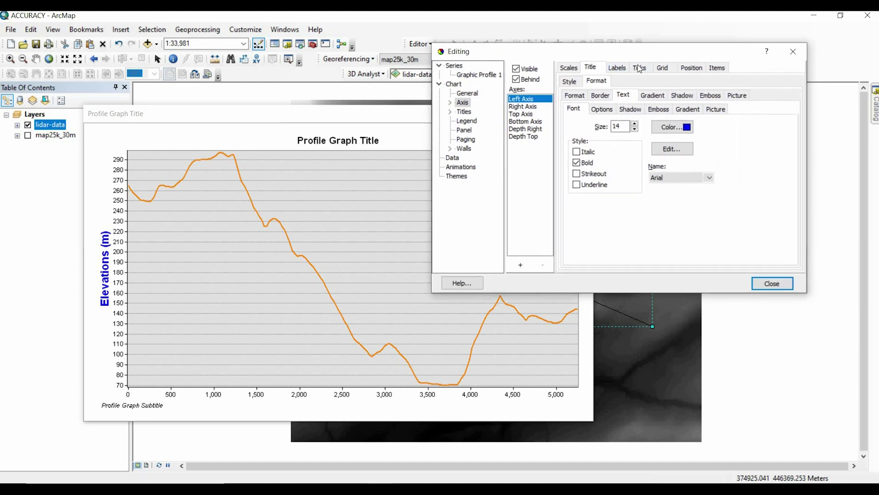
click(666, 68)
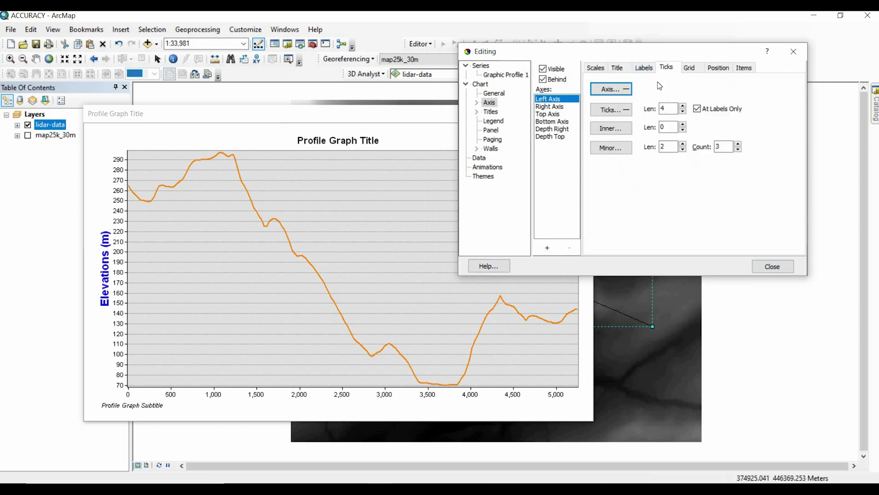
click(613, 92)
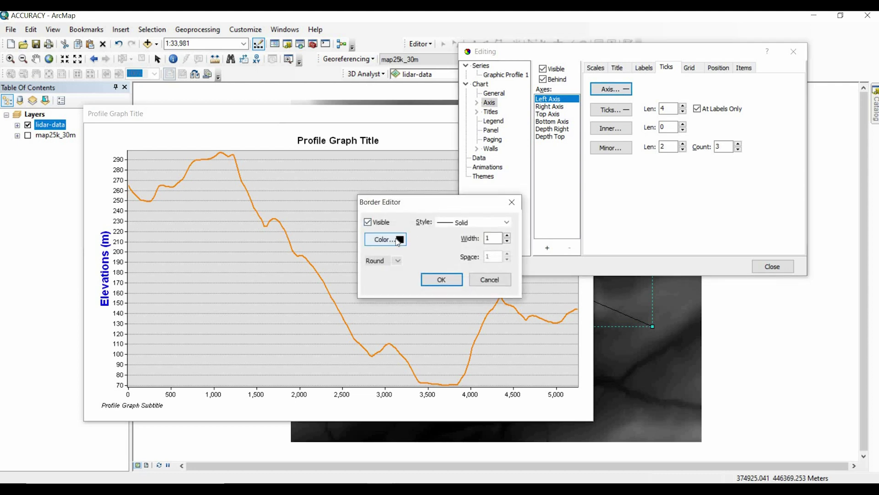
click(386, 239)
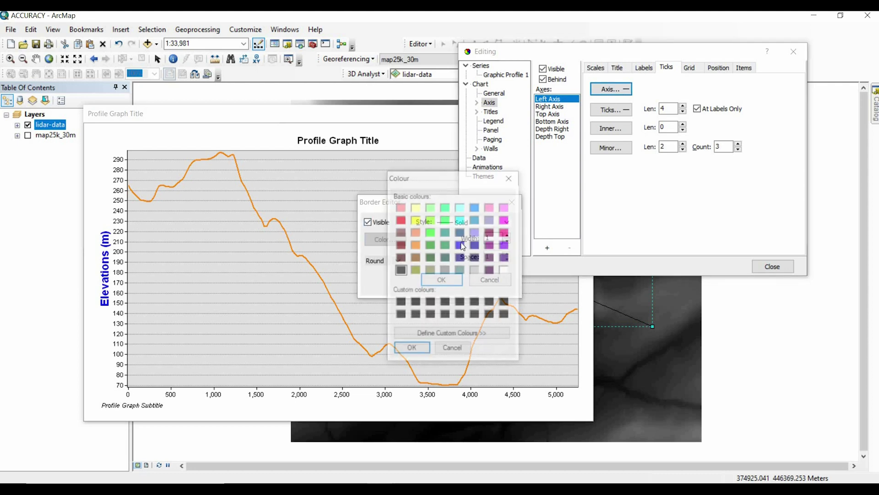
click(460, 245)
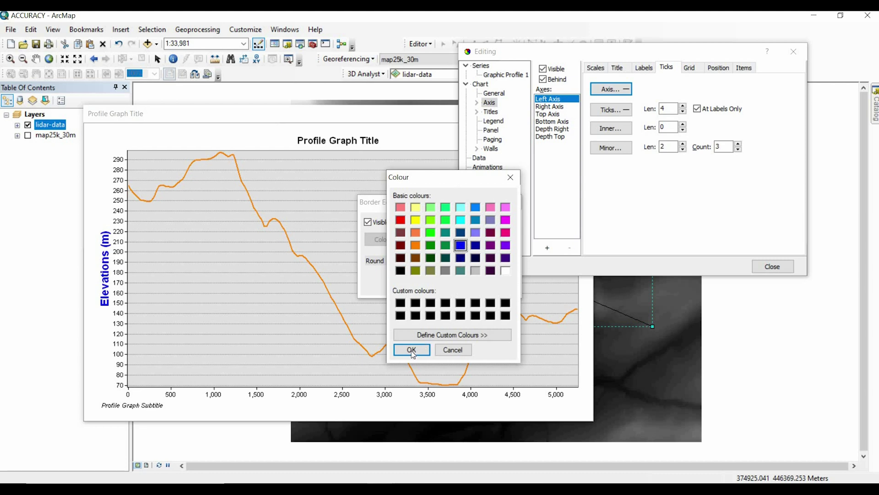
click(412, 350)
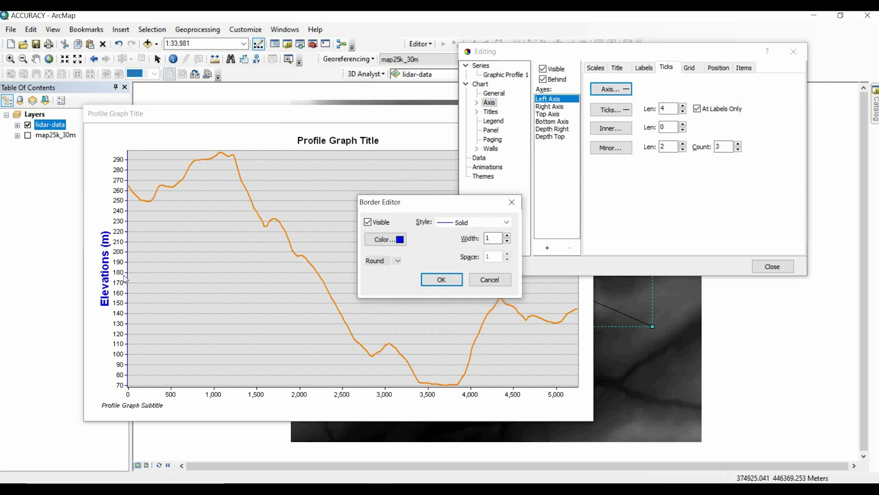
click(507, 235)
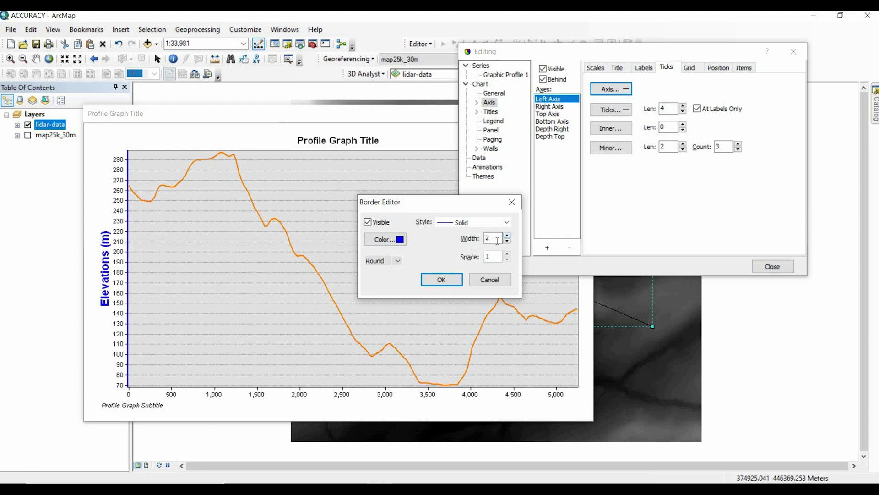
click(436, 280)
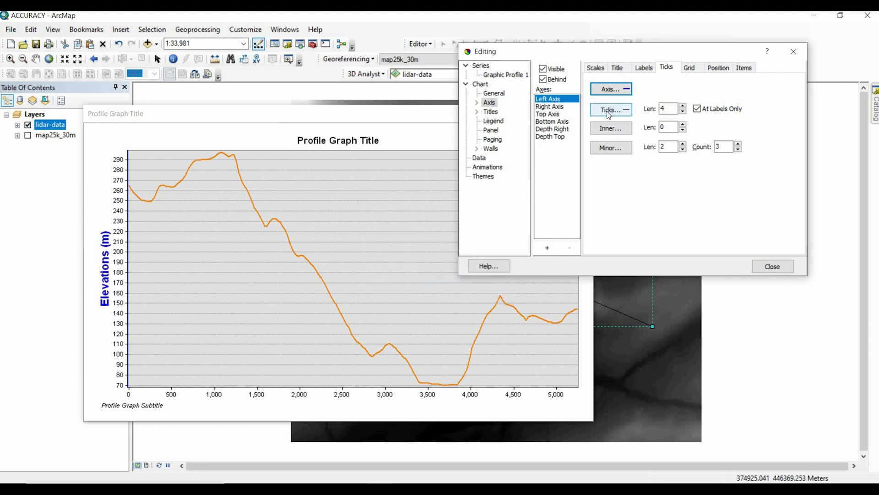
Format the left axis tick marks as blue with a width of 2.
key(Tab)
key(Return)
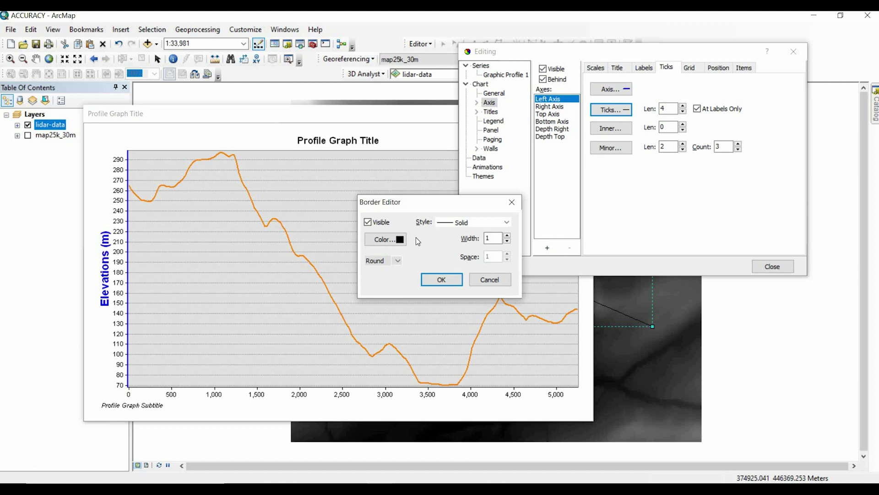
click(398, 240)
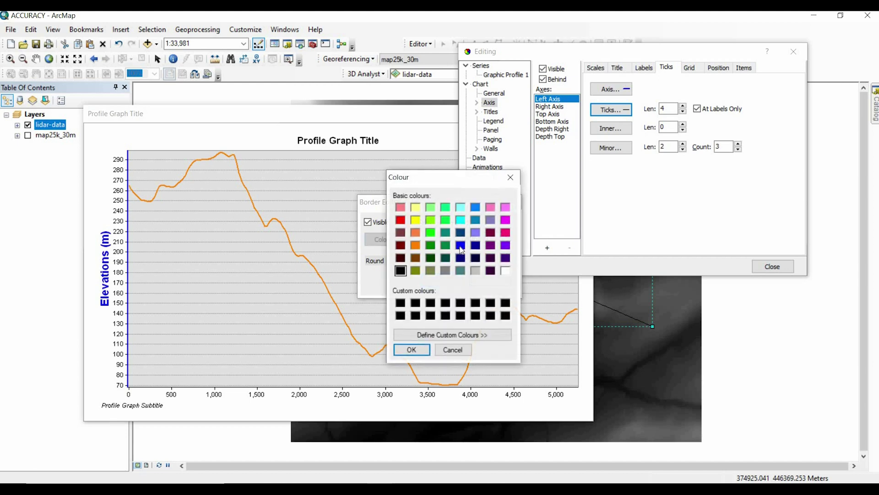
click(461, 245)
key(Return)
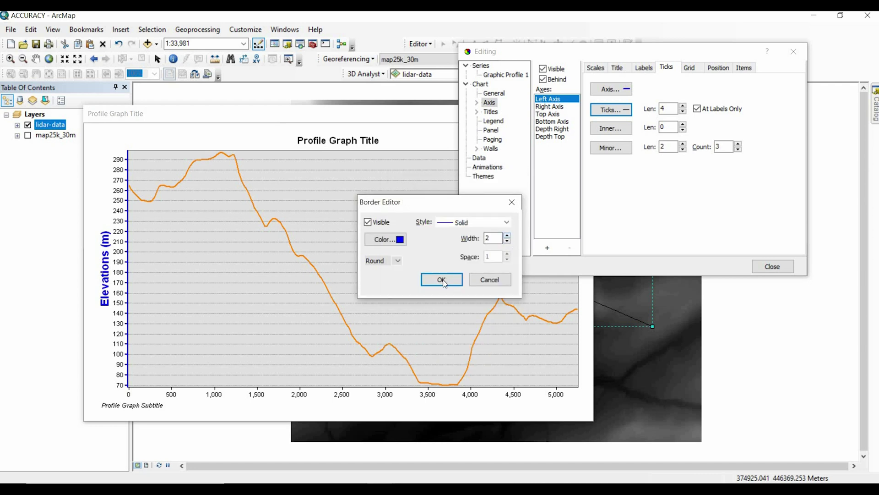
click(471, 279)
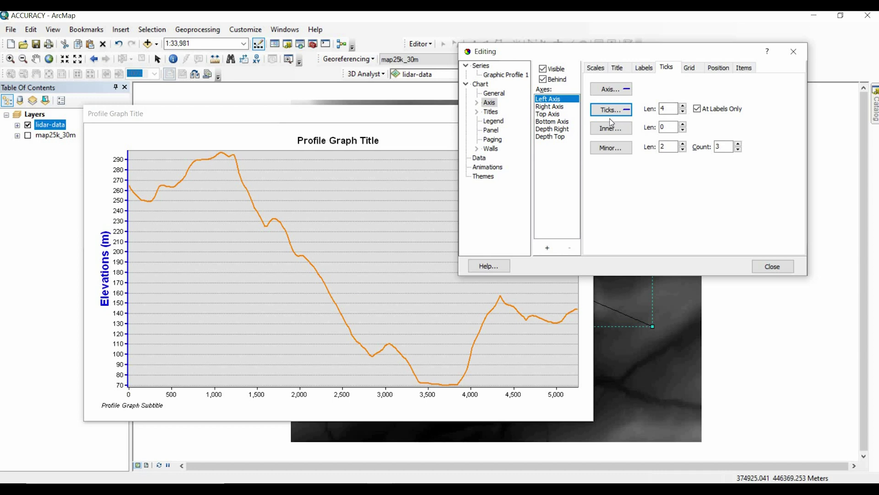
Adjust the length of the left axis tick marks, settling on 7.
click(685, 107)
click(684, 107)
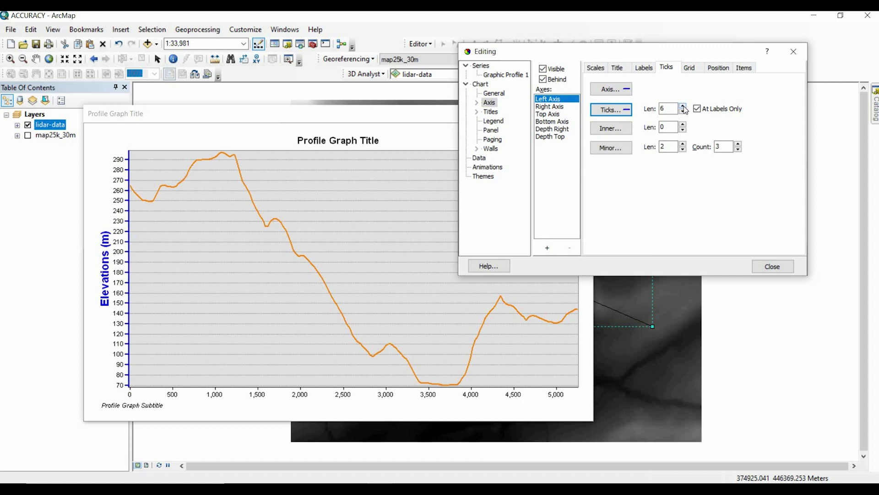
click(684, 108)
click(684, 108)
click(684, 108)
click(684, 107)
click(684, 107)
click(684, 107)
click(684, 107)
click(684, 107)
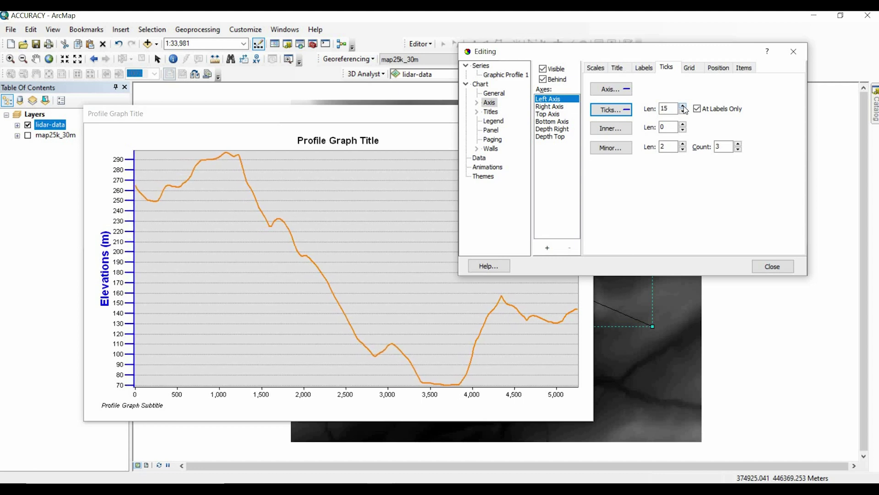
click(684, 108)
click(684, 108)
click(684, 108)
click(684, 108)
click(684, 108)
click(684, 108)
click(684, 108)
click(684, 108)
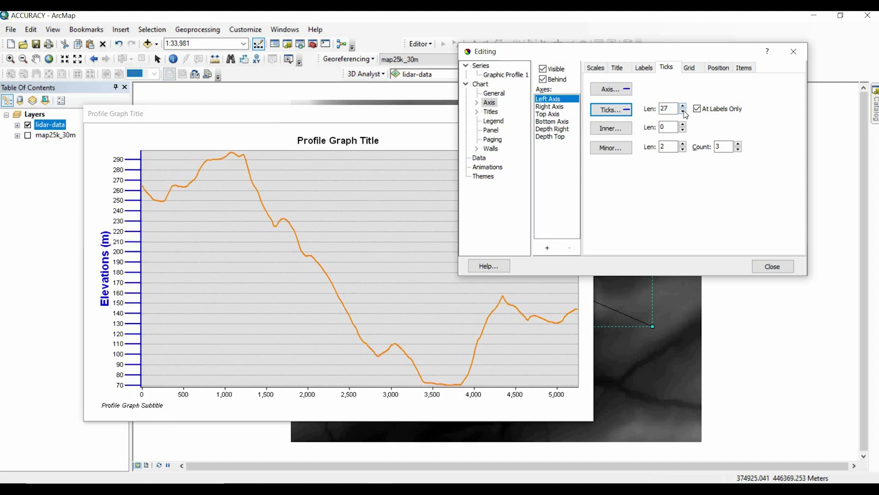
click(684, 112)
click(685, 112)
click(684, 112)
click(684, 111)
click(684, 112)
click(684, 111)
click(684, 112)
click(684, 111)
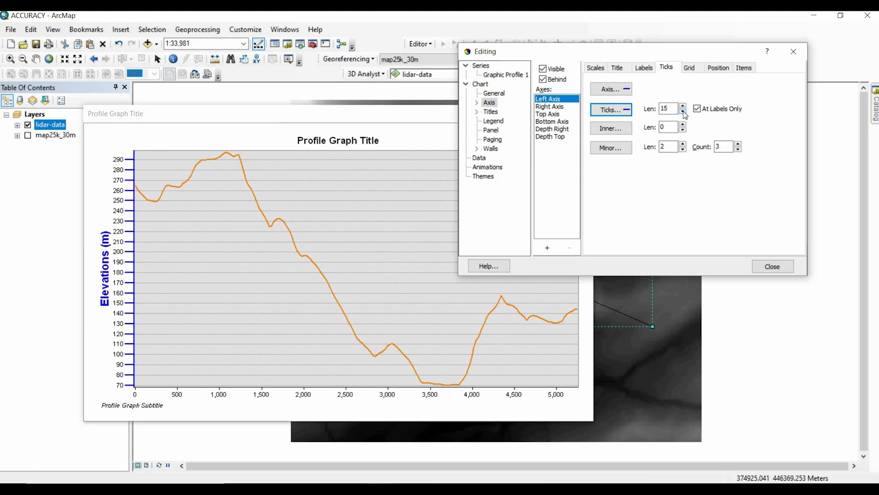
click(684, 112)
click(684, 111)
click(684, 112)
click(684, 112)
click(684, 111)
click(684, 112)
click(684, 112)
click(684, 112)
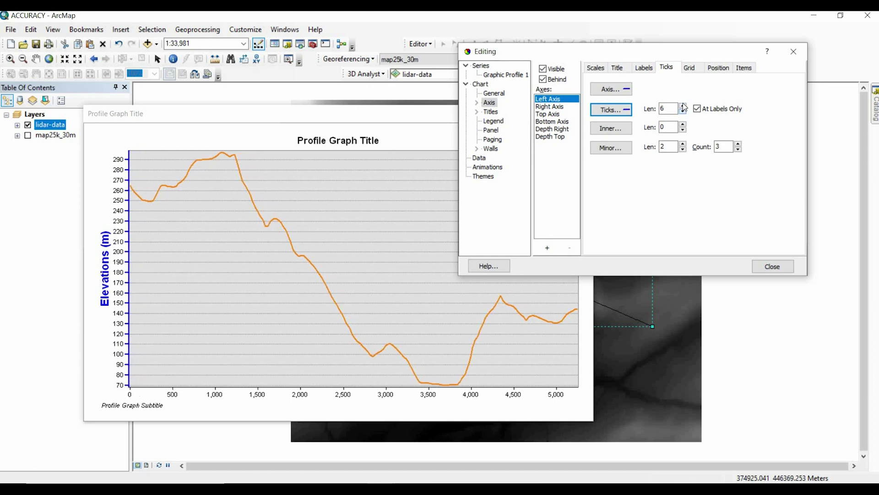
click(684, 106)
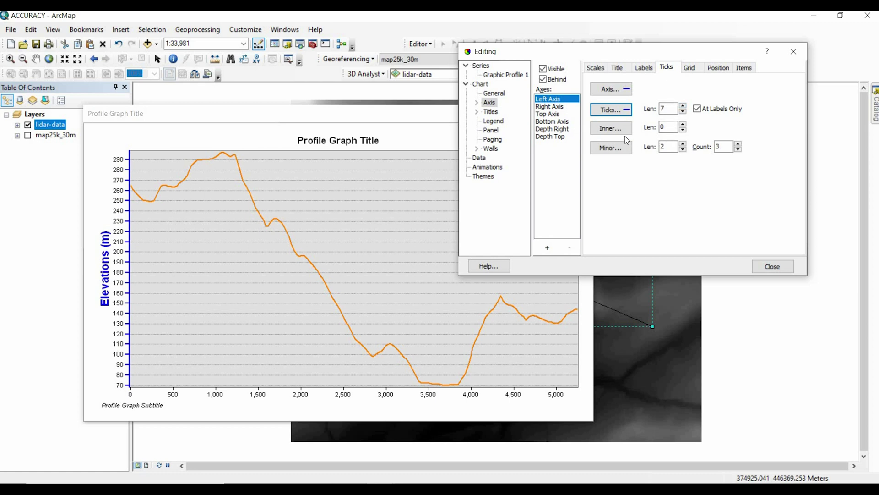
Set the left axis label text to font size 10 and colour it blue.
click(664, 68)
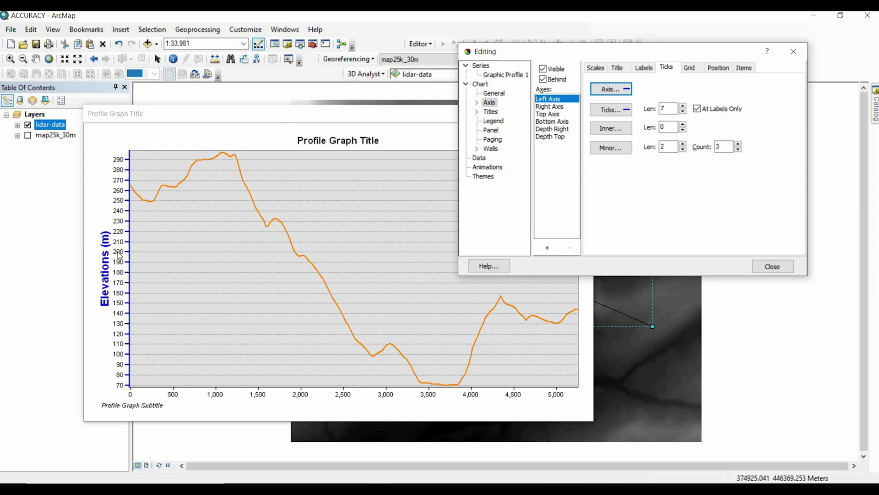
click(644, 68)
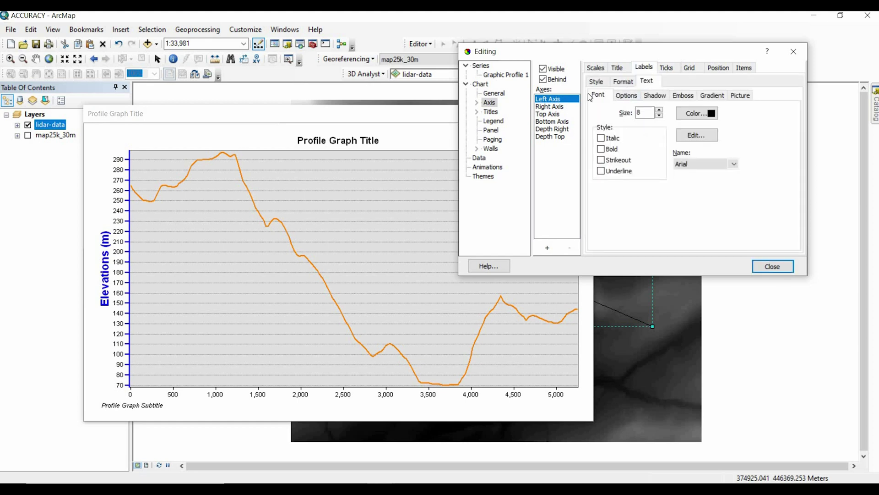
click(660, 109)
click(660, 110)
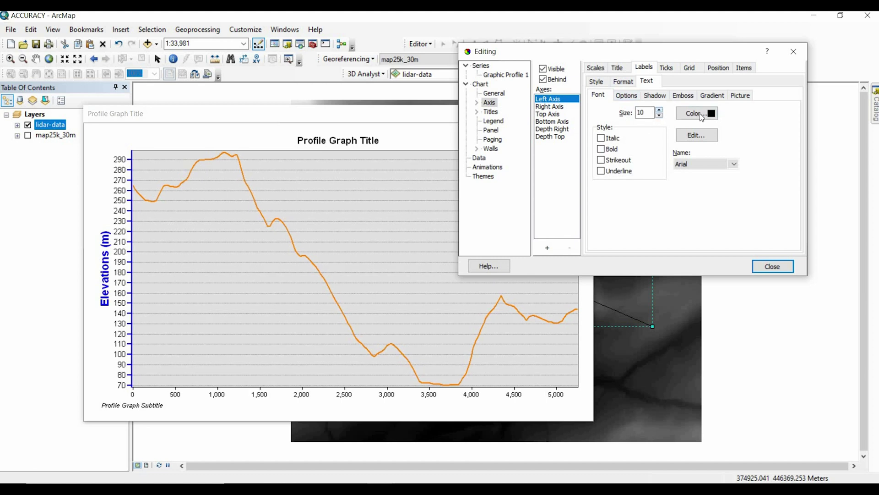
click(700, 113)
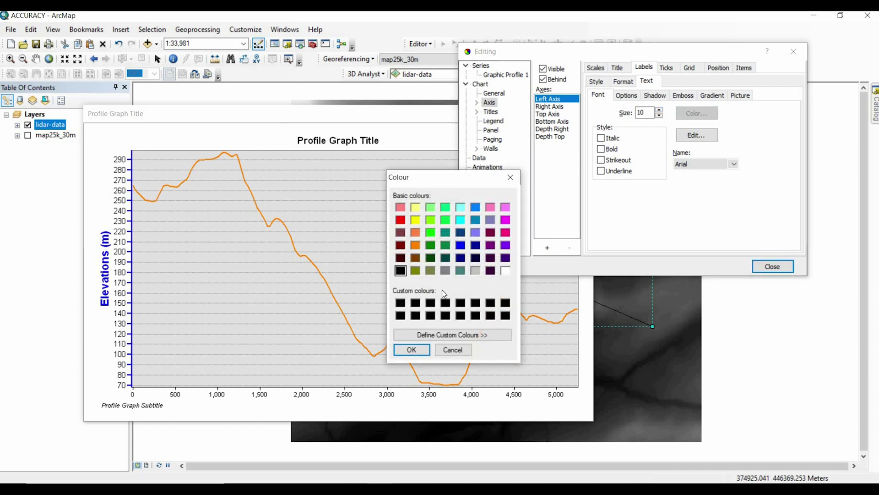
click(460, 245)
click(412, 349)
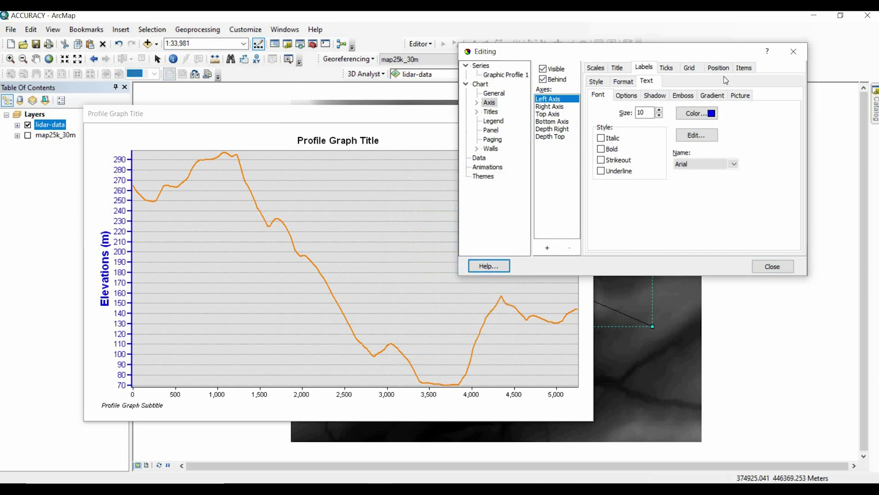
Set the left axis label size to 29 and the label angle to 90.
key(ctrl+Tab)
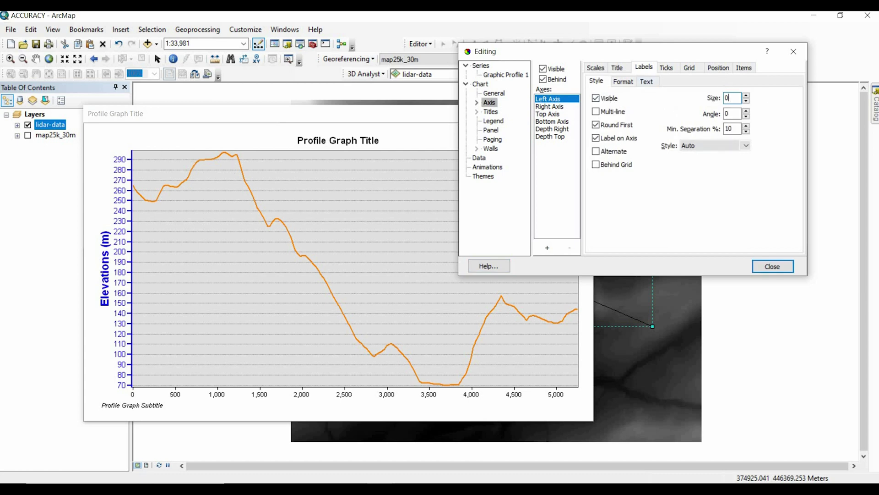
click(746, 96)
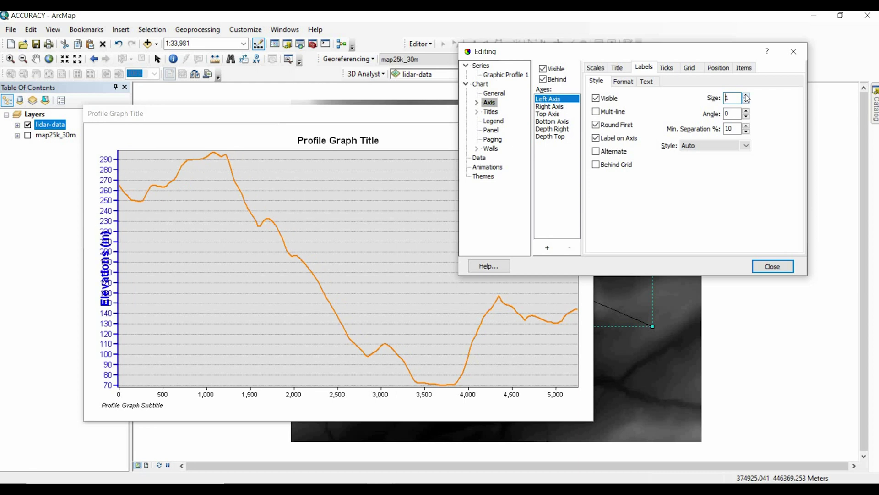
click(746, 96)
click(746, 96)
click(746, 96)
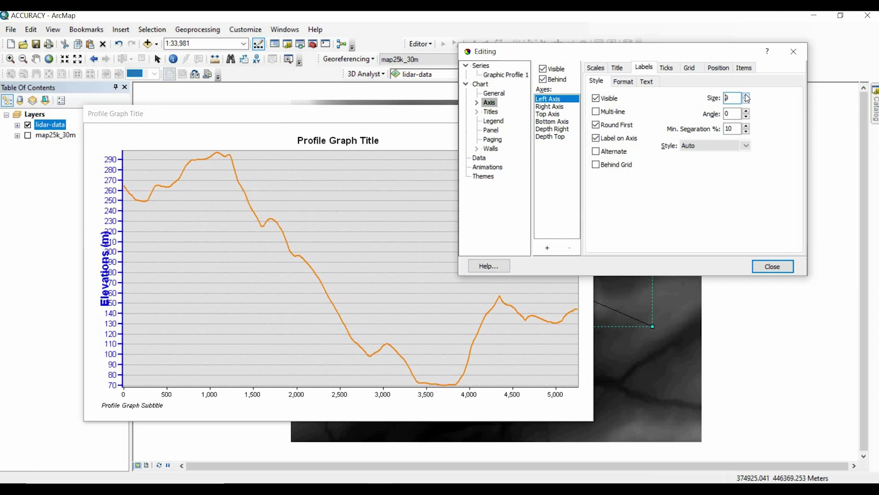
click(746, 95)
click(746, 96)
click(746, 96)
click(747, 96)
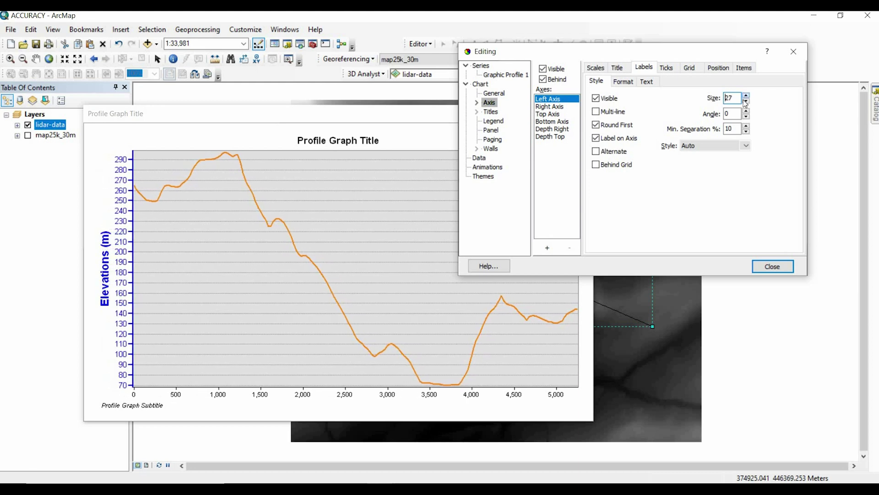
click(746, 96)
click(746, 96)
click(747, 97)
click(746, 101)
click(746, 101)
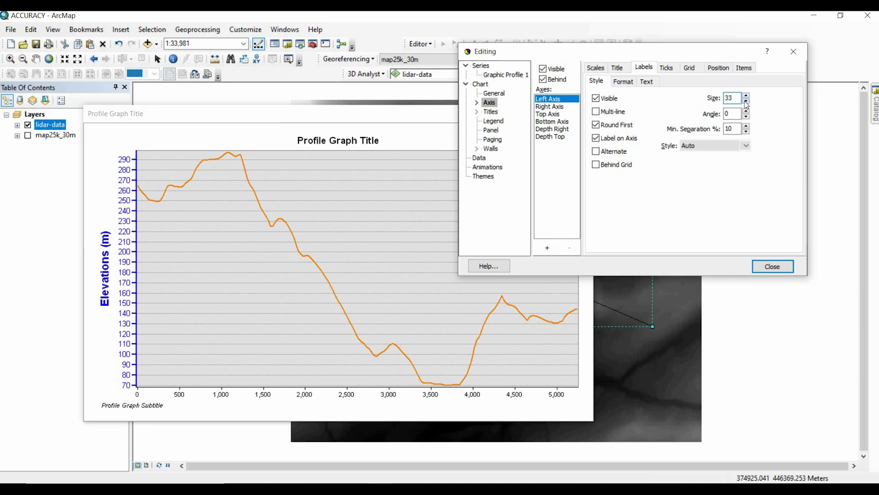
click(746, 101)
click(746, 102)
click(746, 101)
click(746, 101)
click(746, 101)
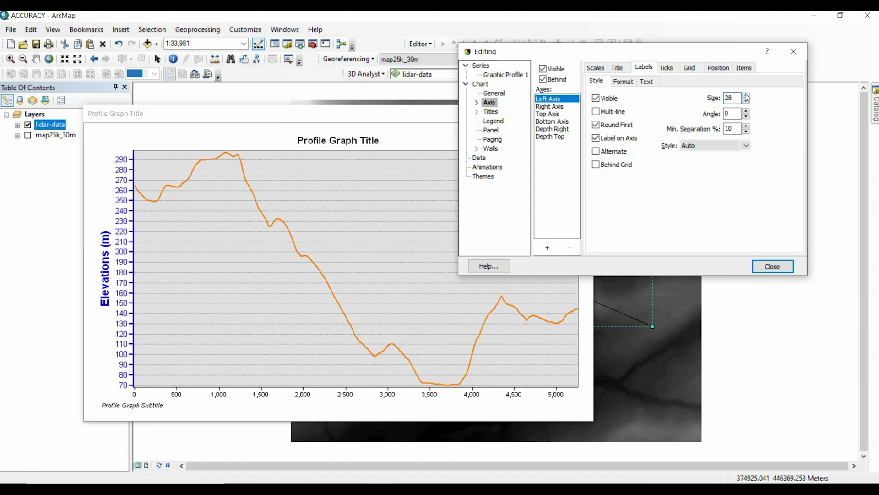
click(746, 96)
click(747, 96)
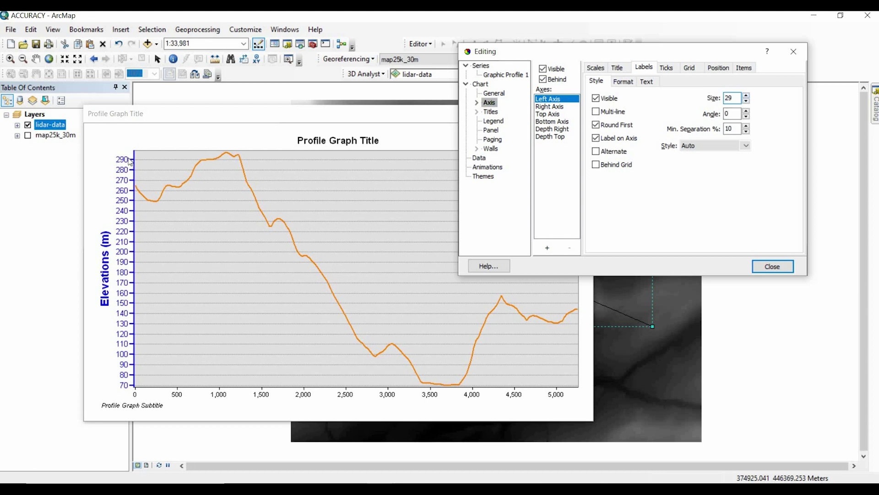
click(747, 112)
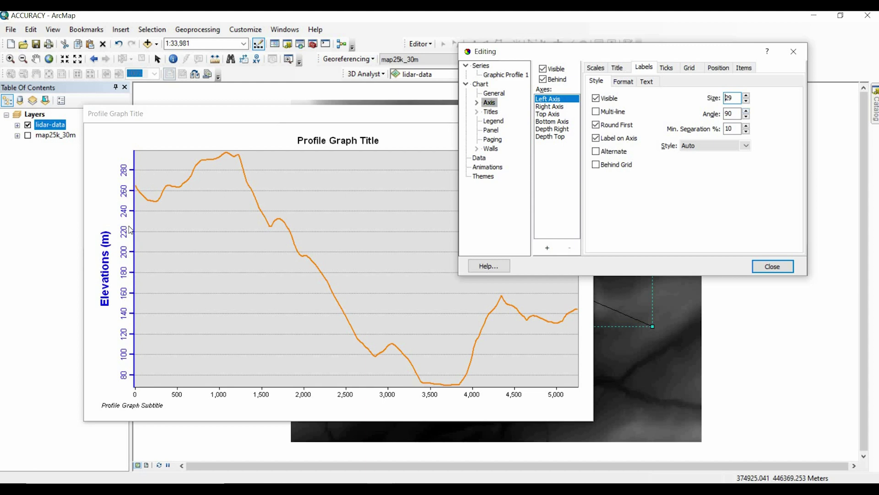
Try a minimum separation of 20% for the left axis labels and restore it to 10%.
click(747, 127)
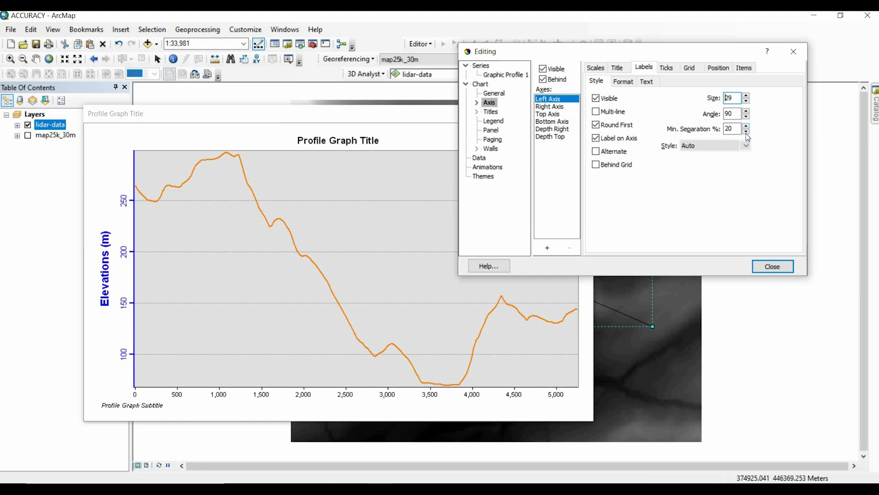
click(747, 132)
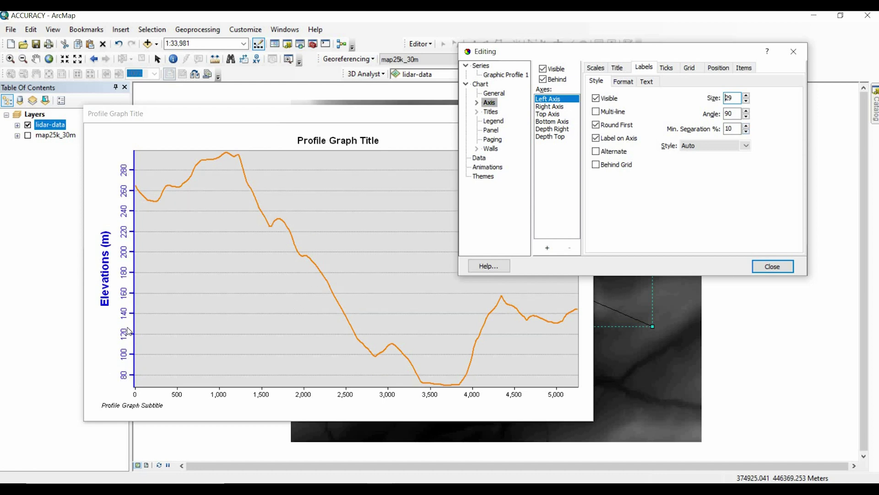
click(746, 127)
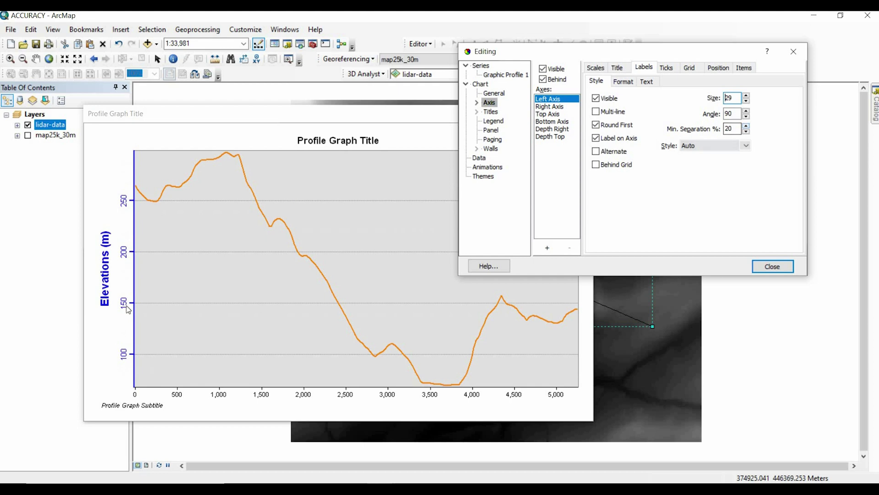
click(745, 132)
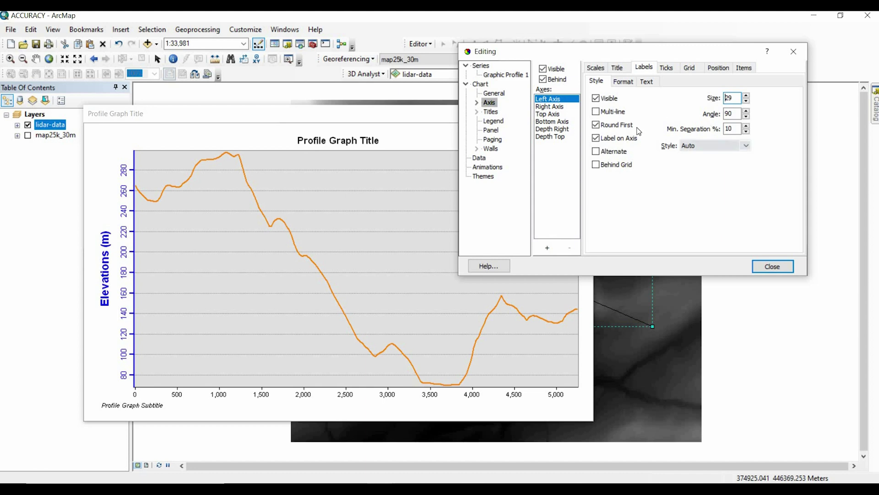
Make the left axis label text bold.
click(625, 83)
key(ctrl+Tab)
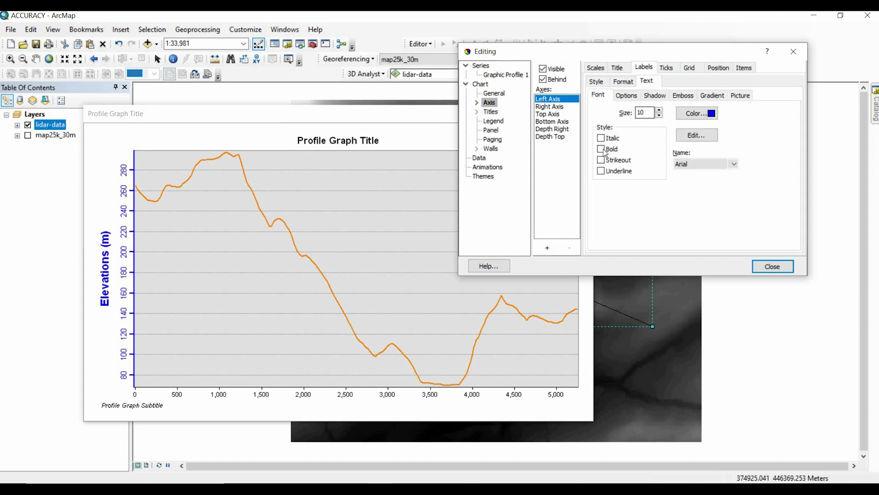
click(601, 150)
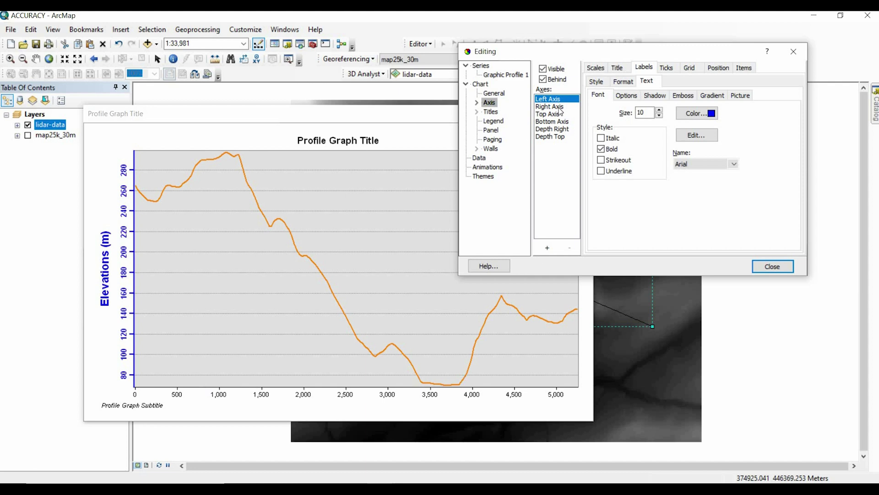
Give the bottom axis the title "Distance (m)".
click(552, 121)
click(617, 67)
key(Tab)
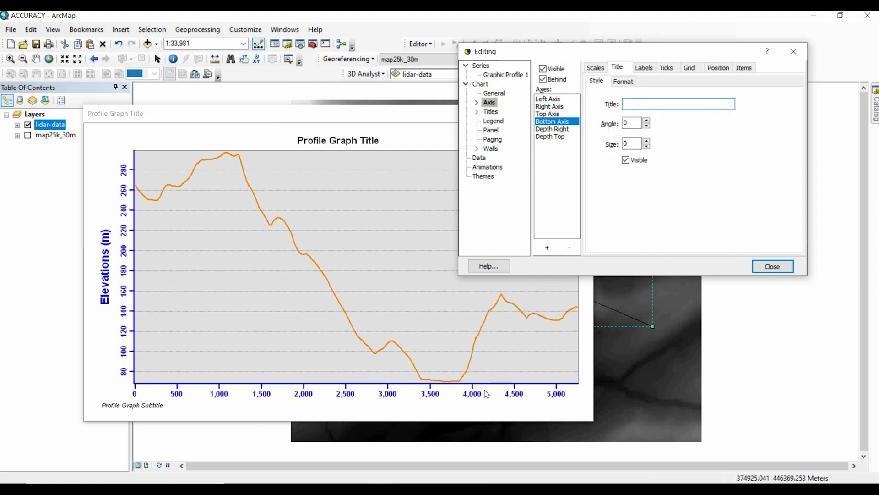
text(Distance (m))
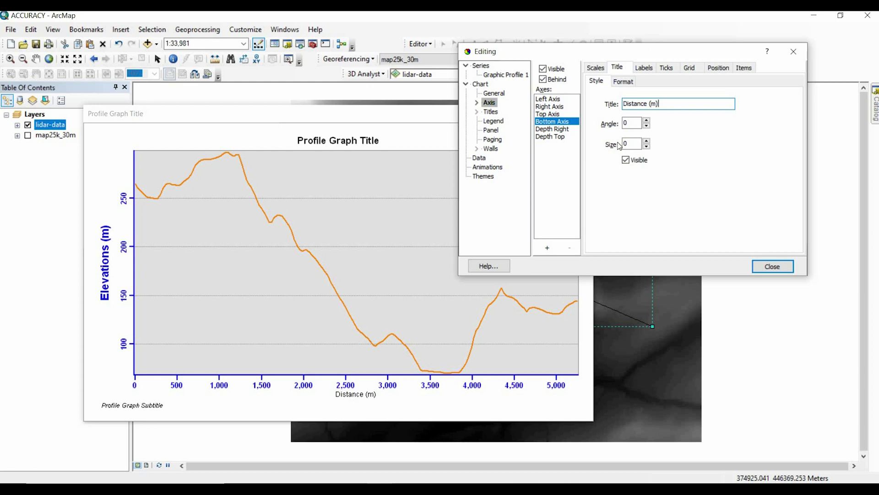
Make the bottom axis title text blue and bold.
key(ctrl+Tab)
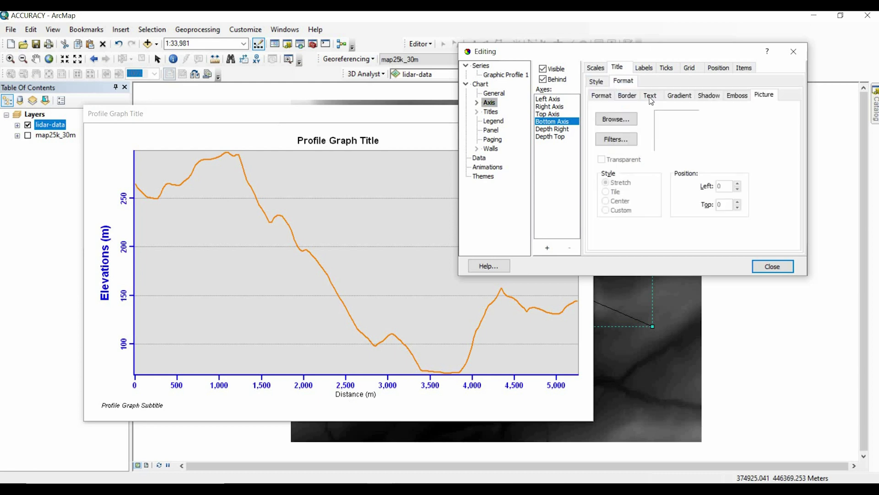
click(650, 96)
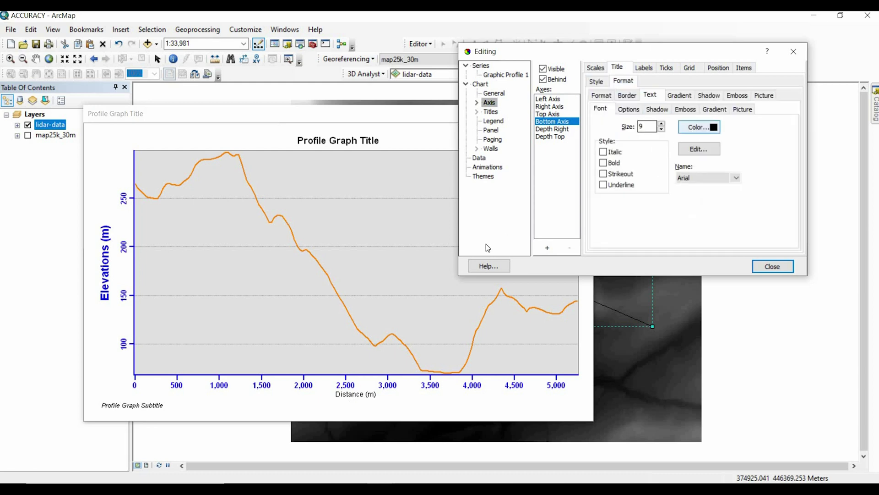
click(694, 128)
click(460, 245)
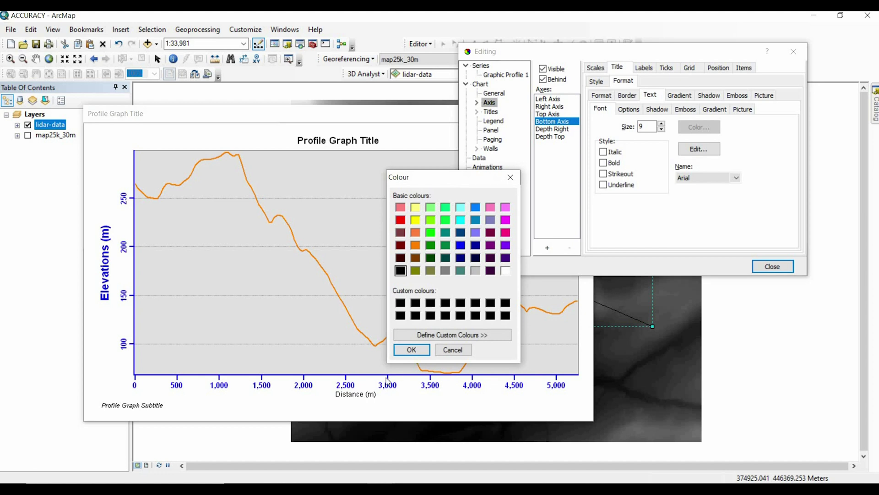
click(412, 349)
click(613, 164)
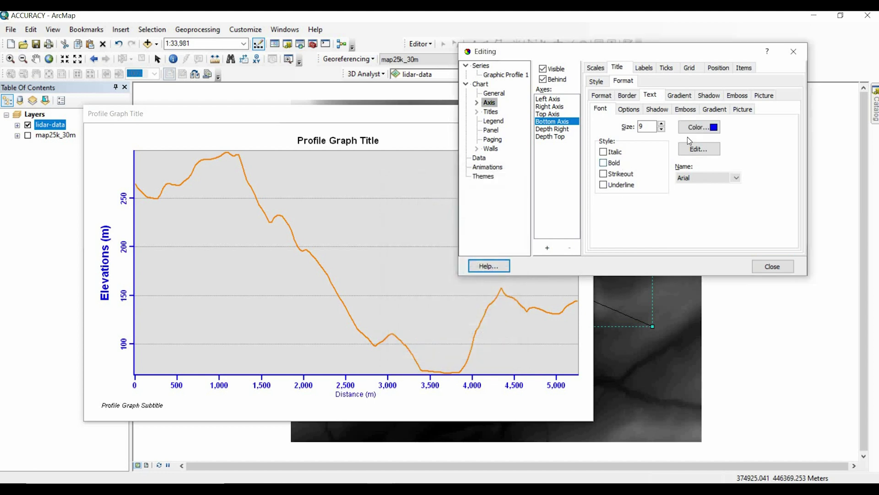
Set the font size of the bottom axis title to 14.
click(662, 123)
click(661, 123)
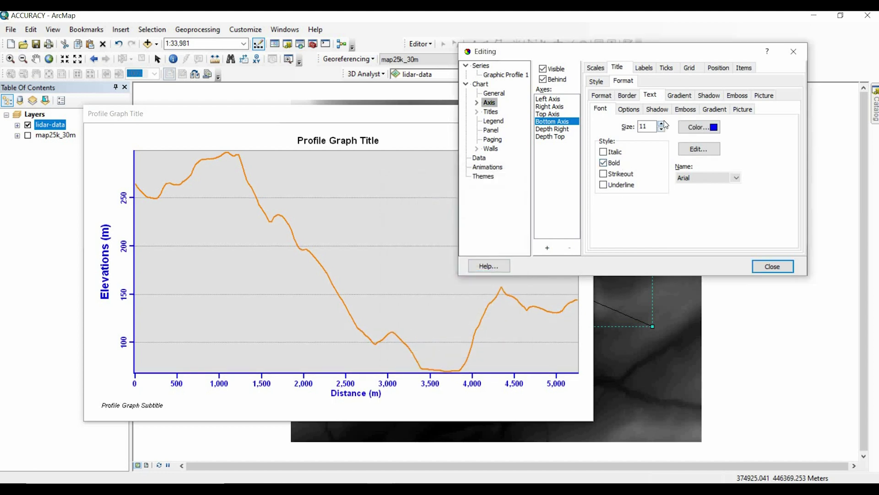
click(661, 123)
click(662, 123)
click(662, 123)
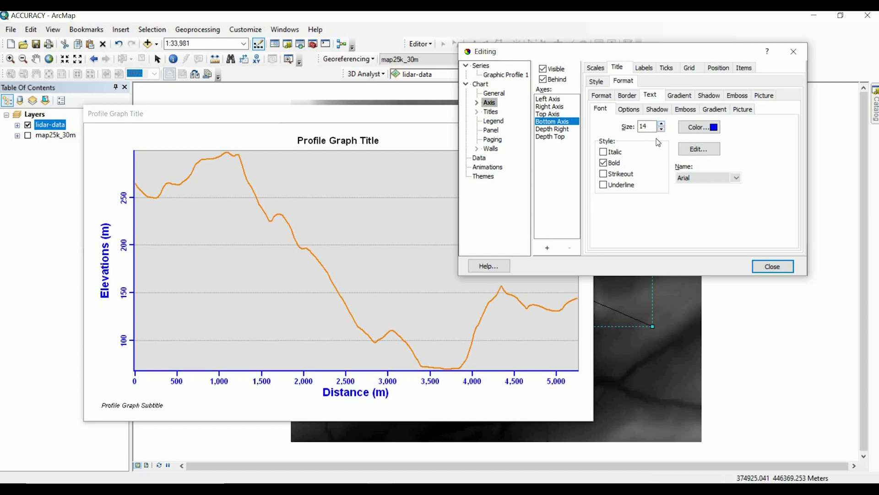
Increase the label size setting of the bottom axis to about 20.
click(643, 68)
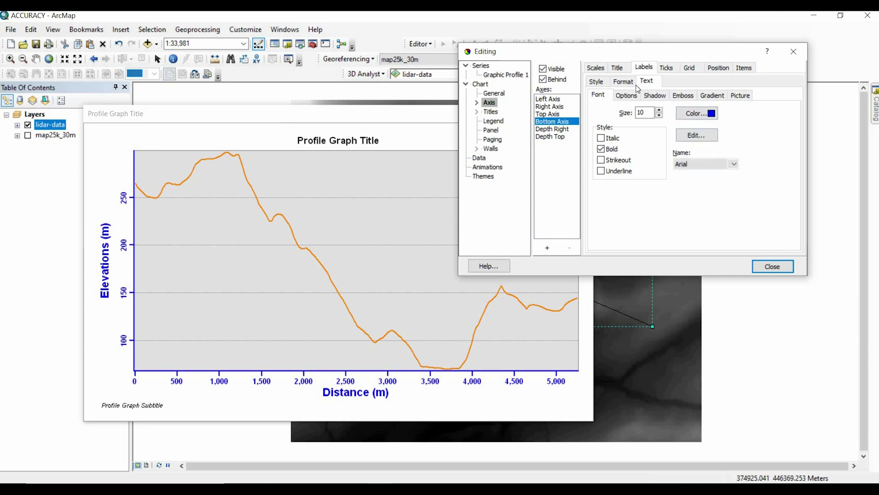
click(595, 81)
click(746, 100)
click(746, 98)
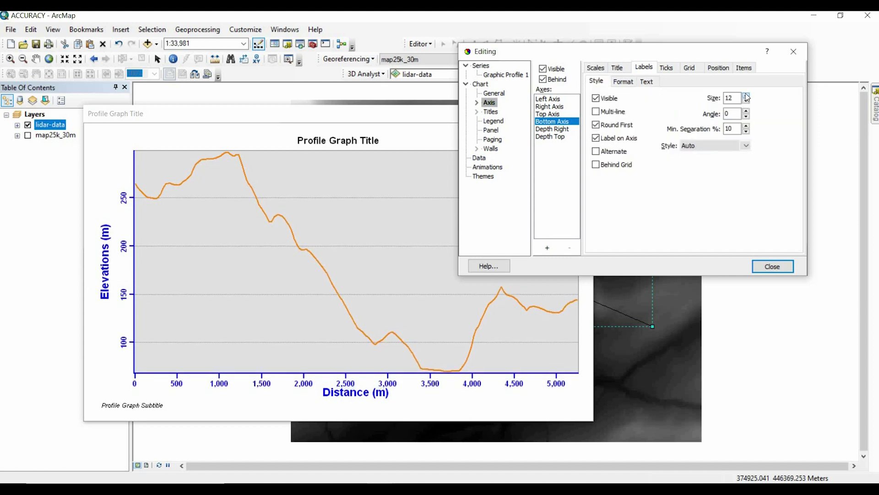
click(746, 97)
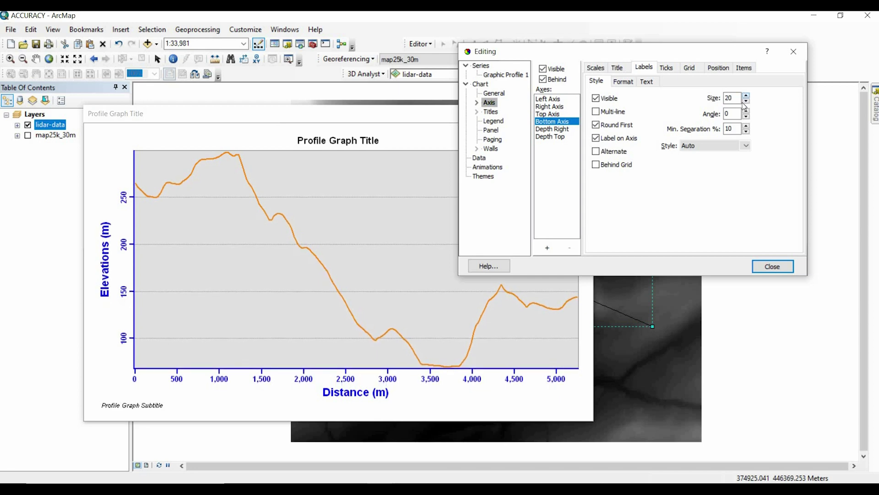
click(747, 101)
Replace the graph's main title text with "LiDAR DEM Profile".
click(490, 113)
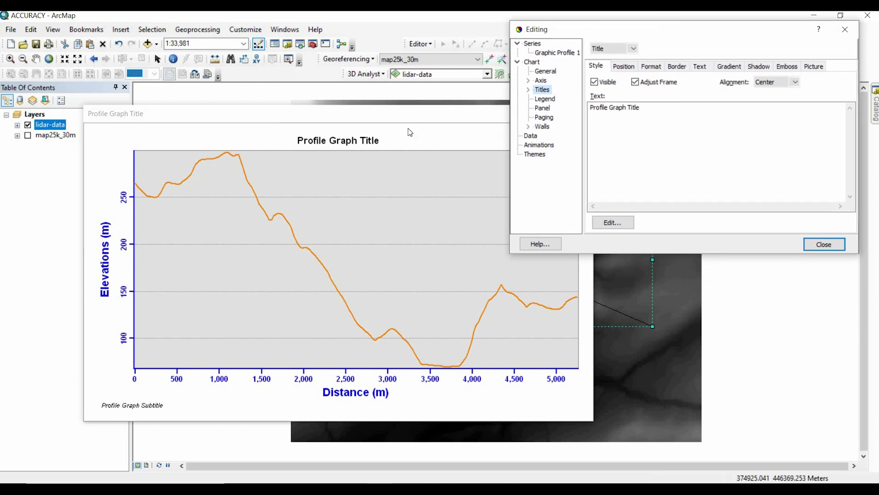
click(637, 107)
key(Return)
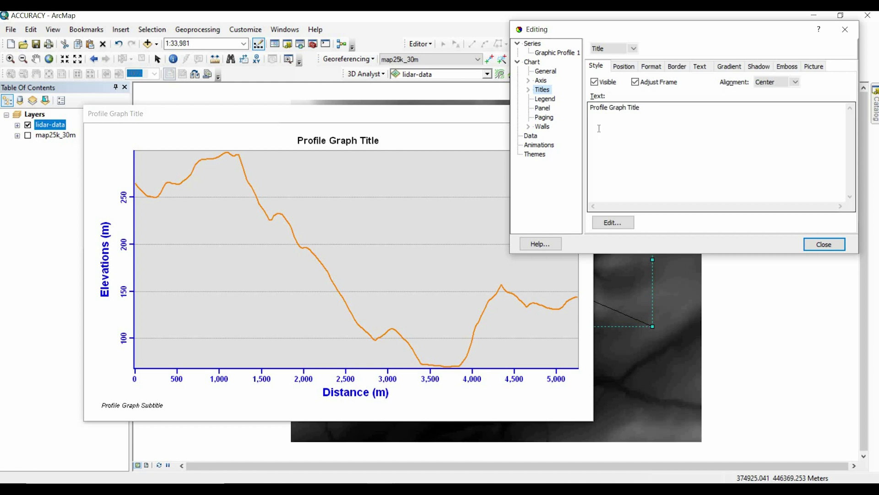
key(BackSpace)
key(BackSpace)
key(BackSpace)
key(BackSpace)
key(BackSpace)
key(BackSpace)
key(BackSpace)
key(BackSpace)
key(BackSpace)
key(BackSpace)
key(BackSpace)
key(BackSpace)
key(BackSpace)
key(BackSpace)
key(BackSpace)
key(BackSpace)
key(BackSpace)
key(BackSpace)
key(BackSpace)
key(BackSpace)
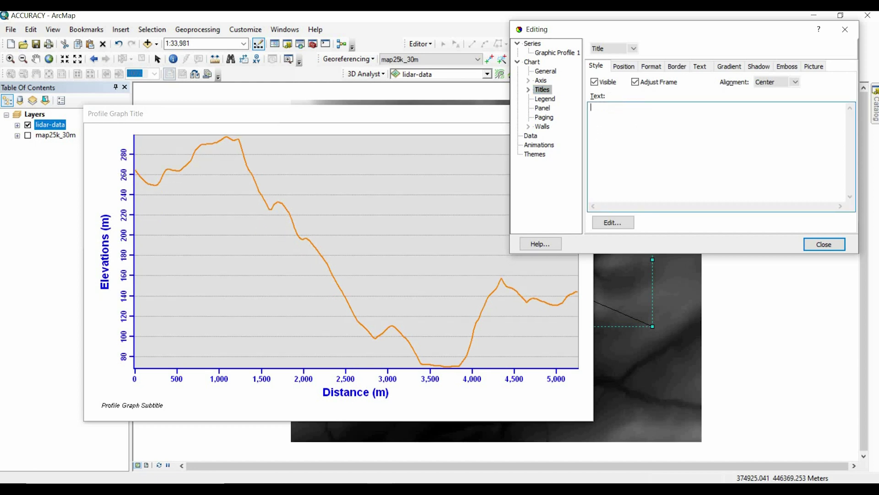
text(LiDAR DEM)
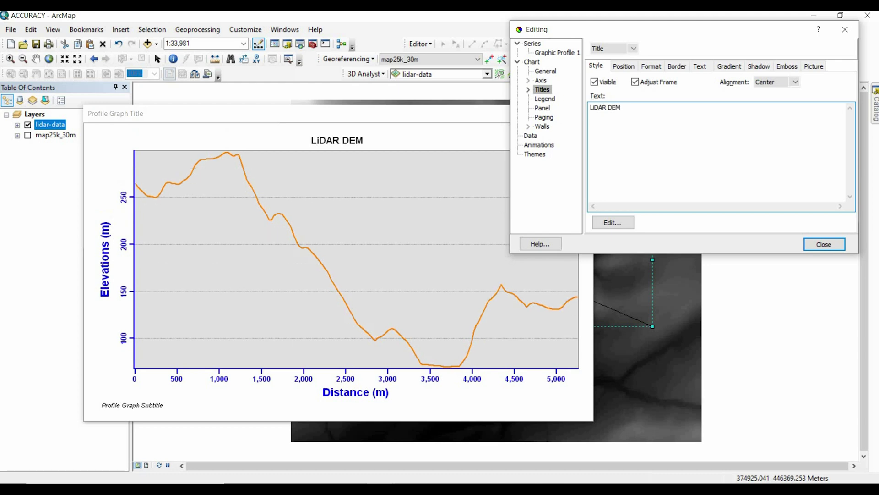
text( Profile)
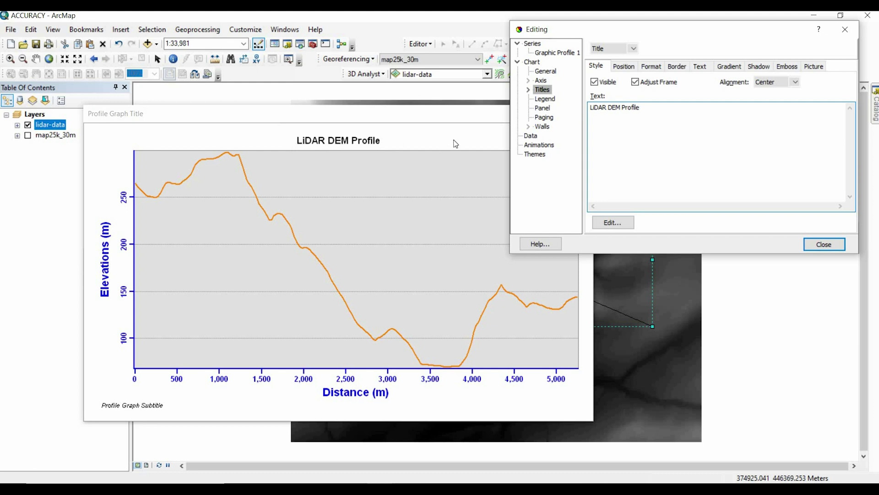
Set the font size of the graph's main title to 18.
click(700, 68)
click(659, 95)
click(659, 95)
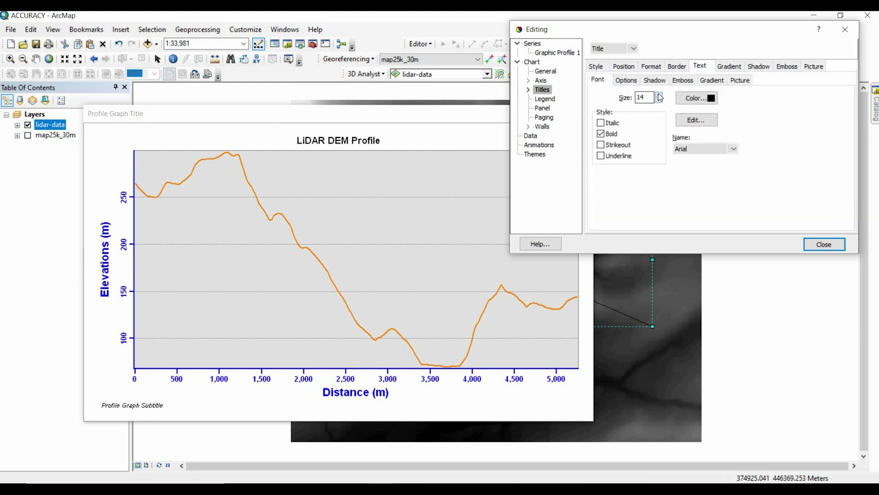
click(659, 94)
click(659, 96)
click(660, 96)
click(660, 96)
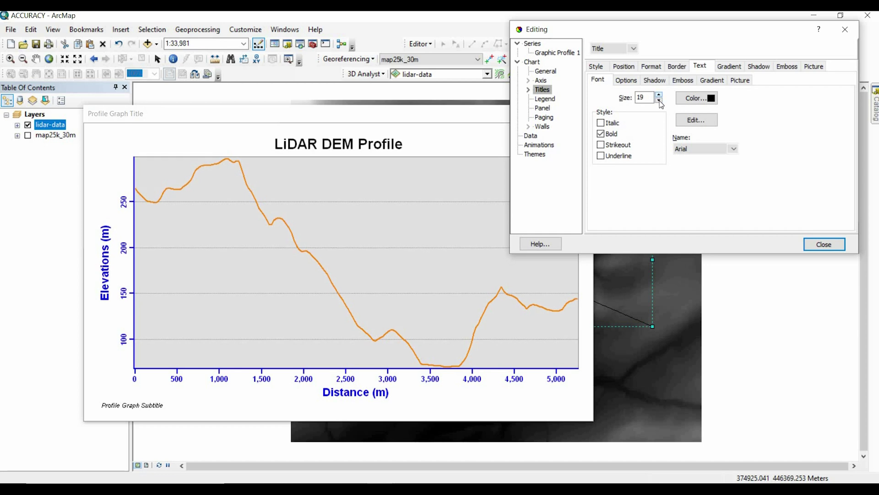
click(660, 100)
Change the main title's text colour to the basic deep pink.
click(697, 98)
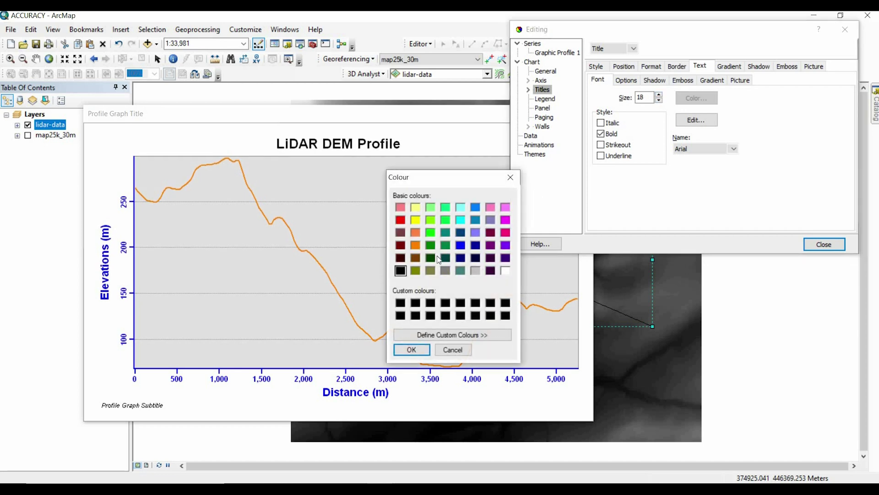
click(505, 232)
click(417, 351)
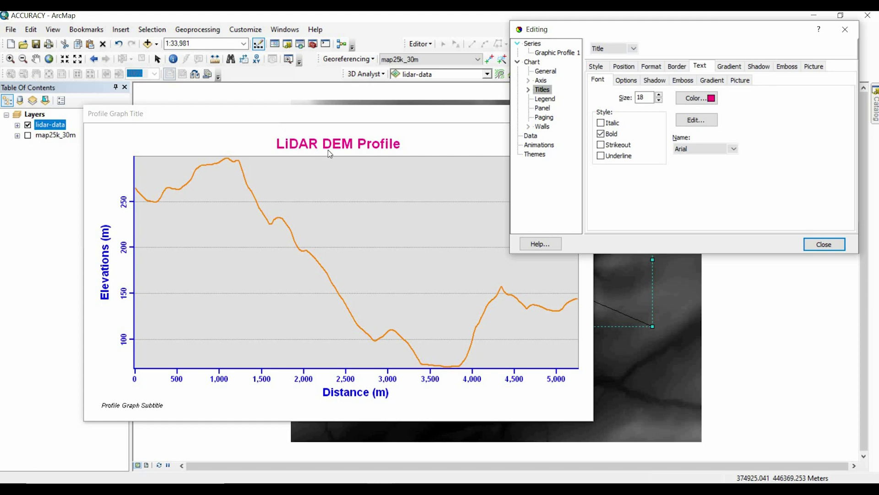
Delete the SubFoot text "Profile Graph Subtitle" from the graph and return to the main title settings.
click(630, 50)
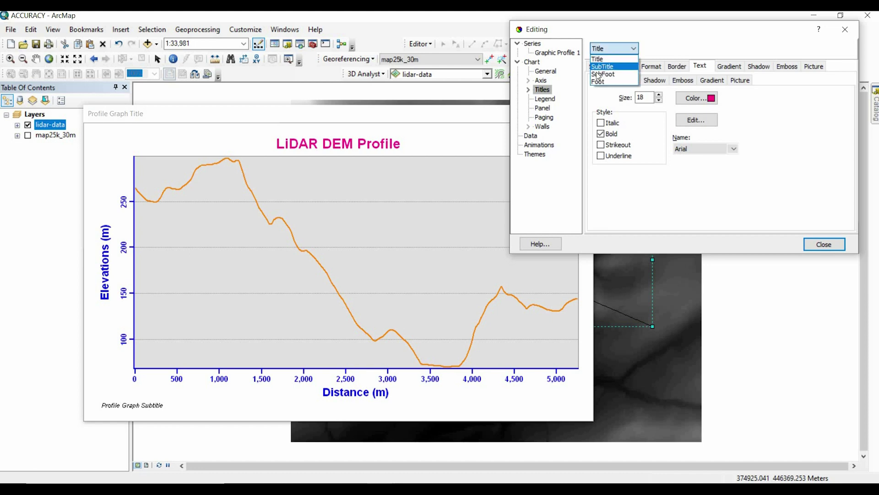
key(Down)
click(607, 67)
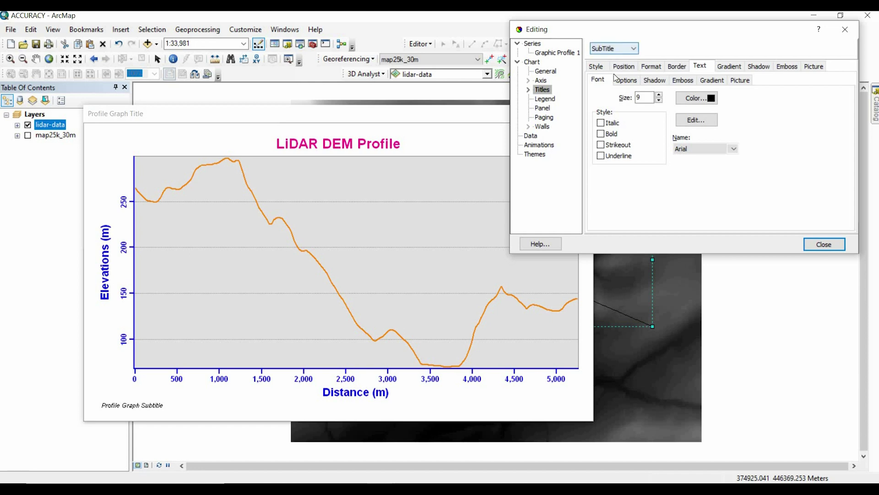
click(613, 48)
click(605, 74)
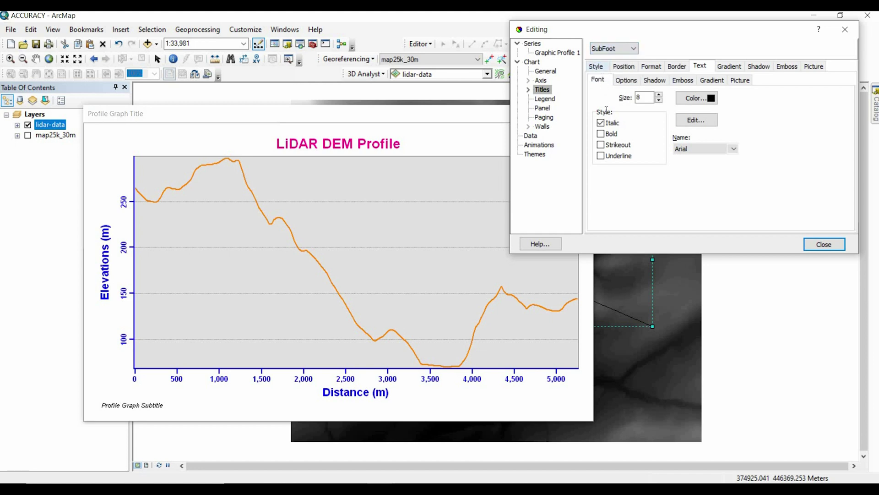
click(596, 66)
key(Tab)
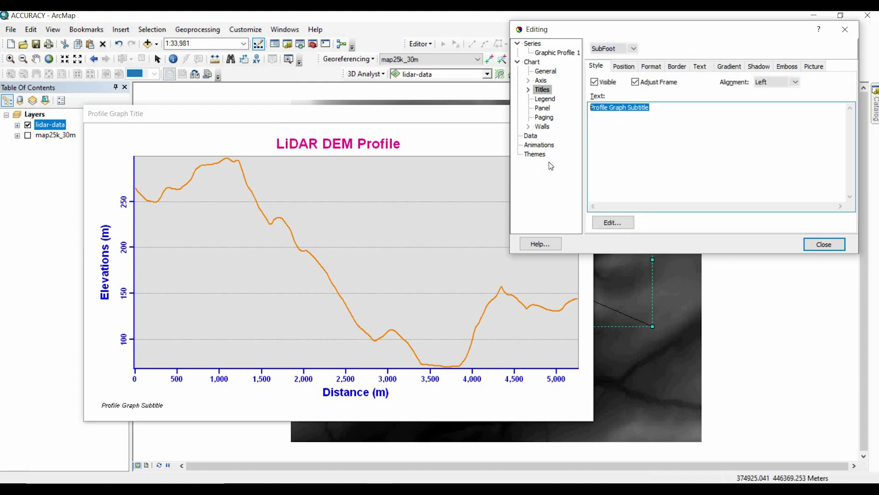
key(Delete)
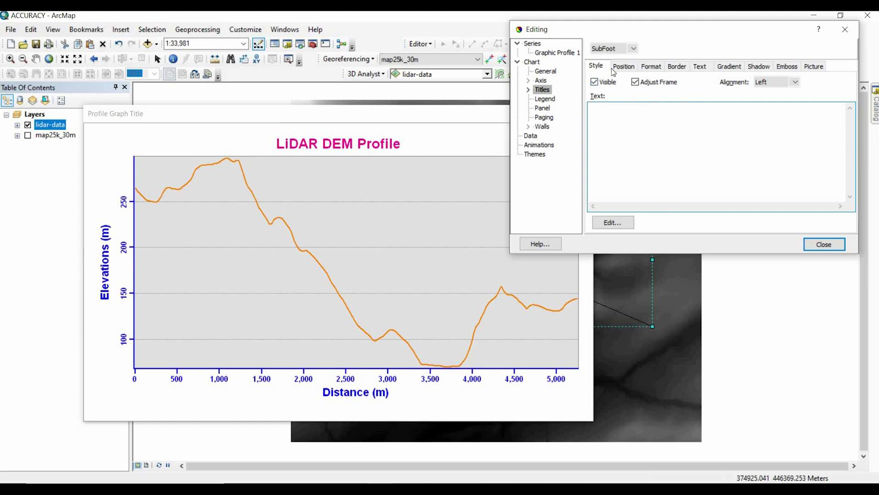
click(614, 48)
click(609, 58)
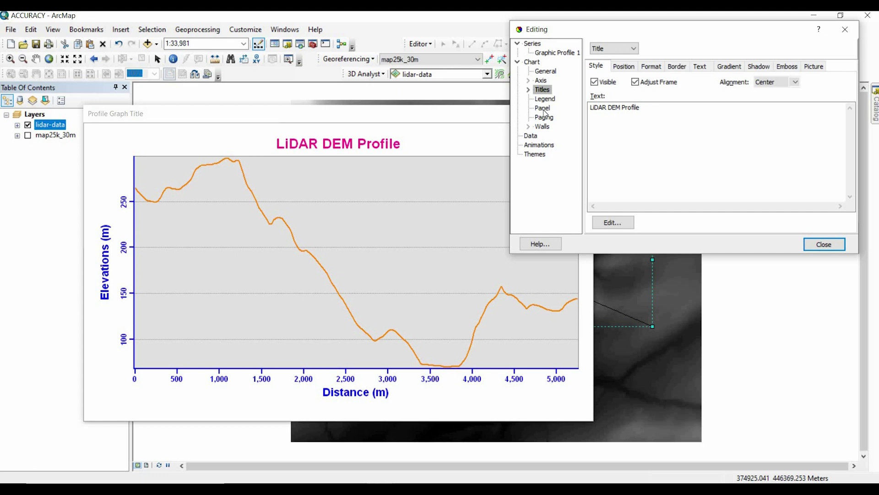
Give the graph's panel a custom light beige background colour.
click(542, 108)
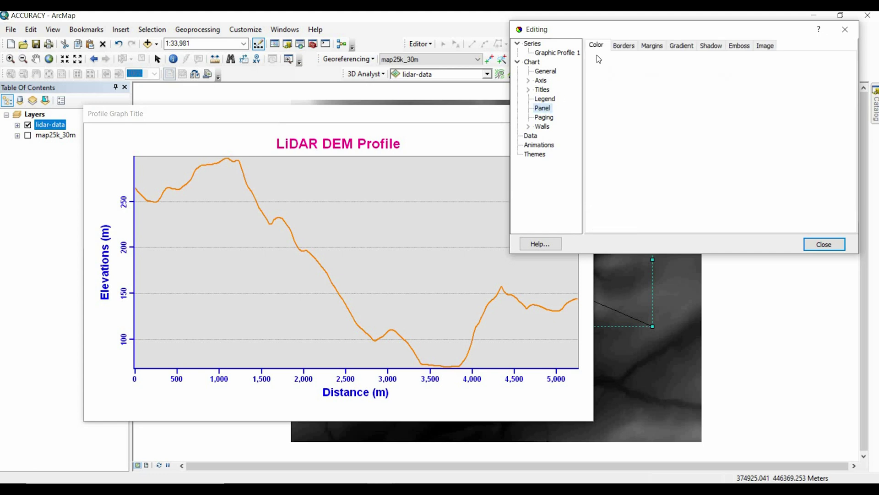
click(622, 47)
key(ctrl+shift+Tab)
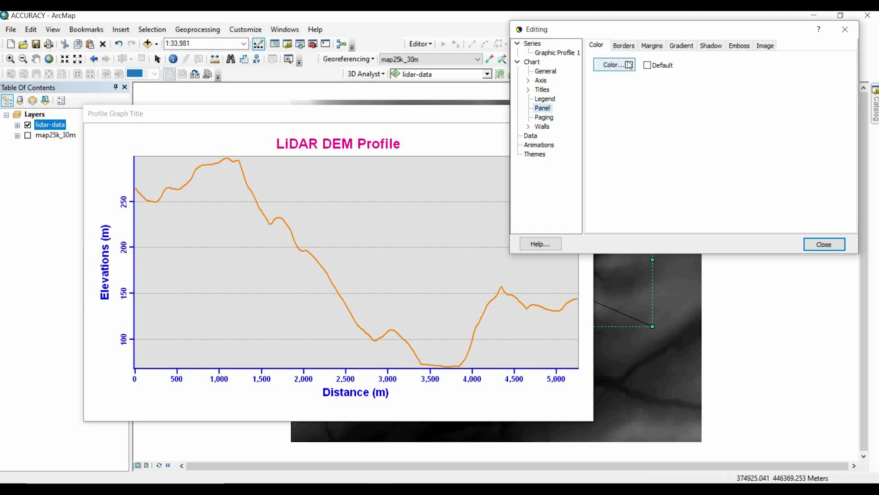
key(Tab)
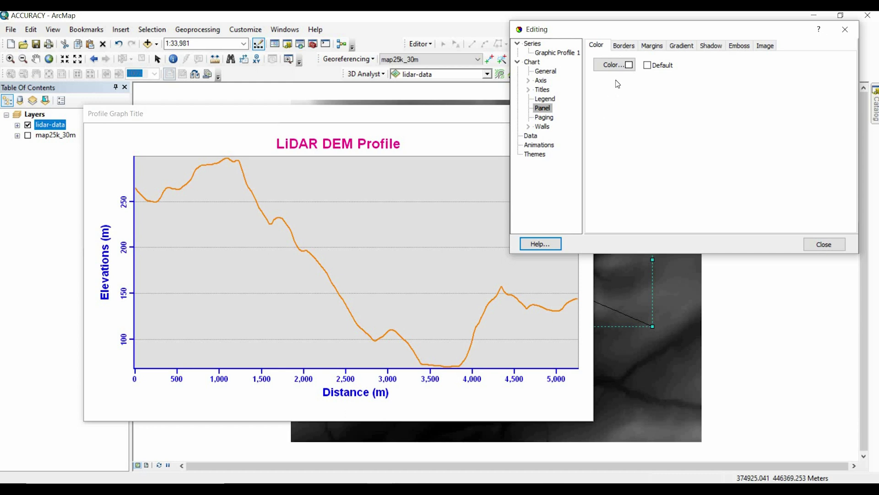
click(614, 65)
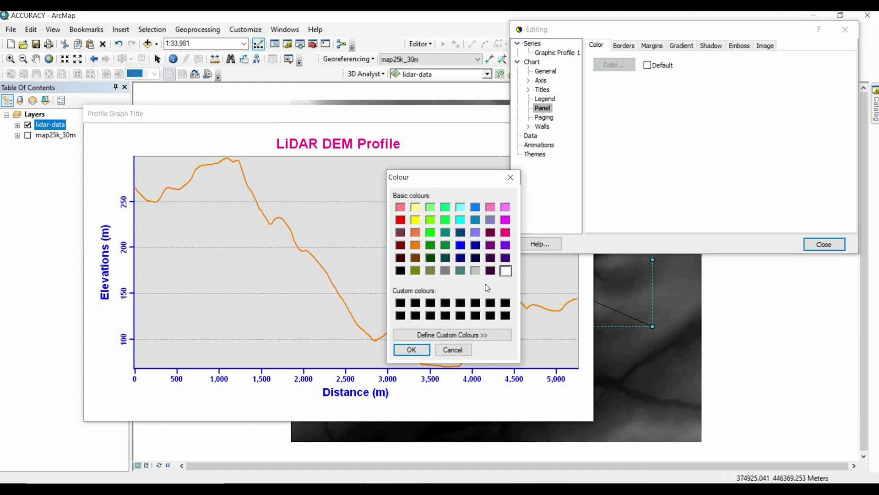
click(445, 335)
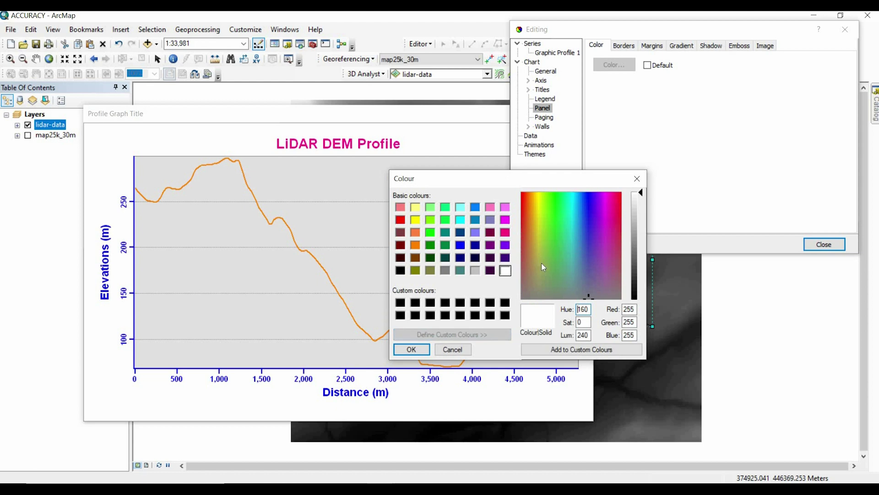
click(539, 253)
click(536, 263)
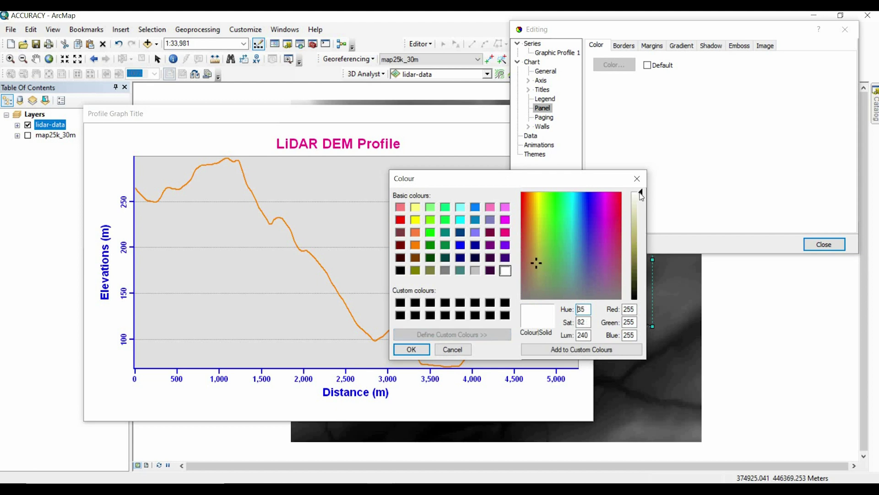
drag(642, 205, 642, 204)
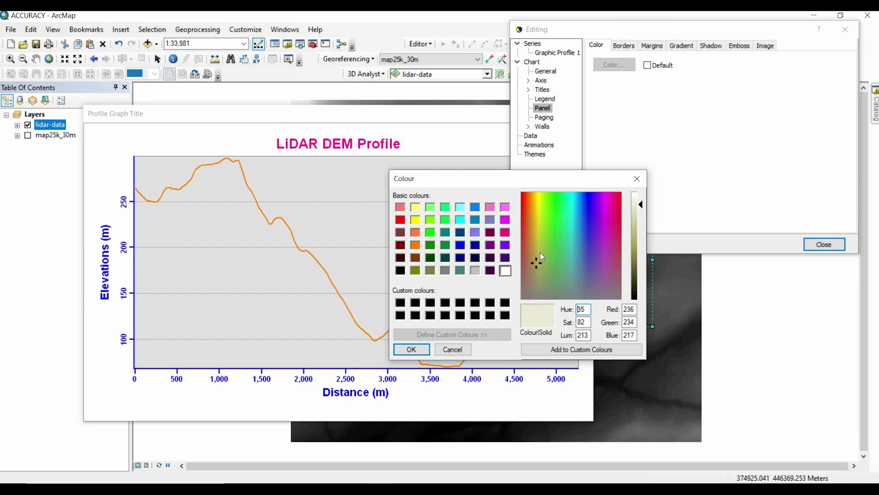
drag(535, 247, 532, 244)
click(411, 350)
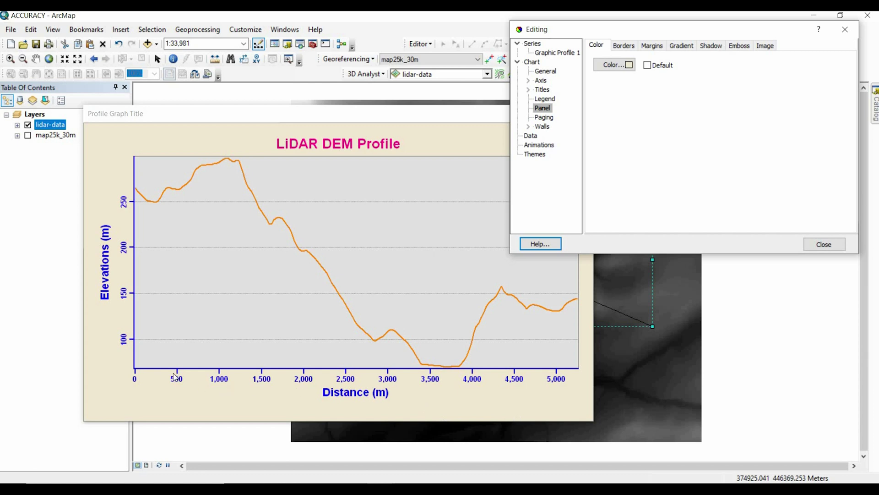
Set the border width of the Graphic Profile 1 series line to 3.
click(529, 80)
click(555, 52)
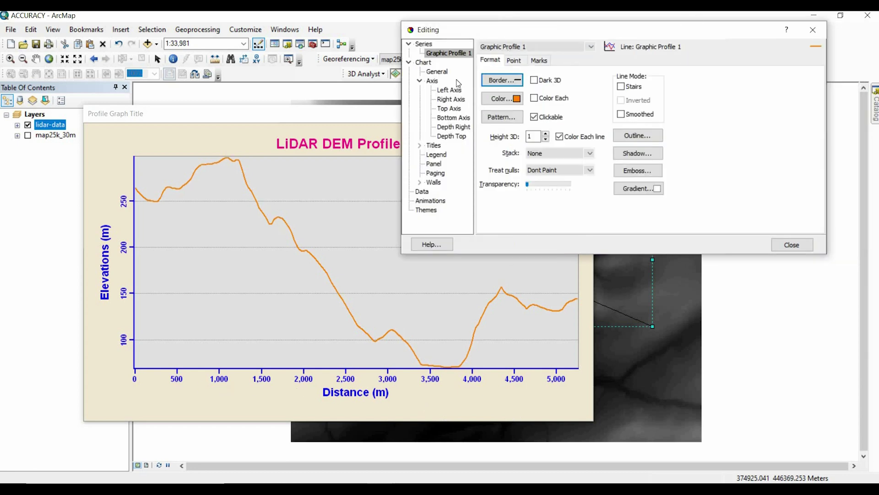
click(454, 54)
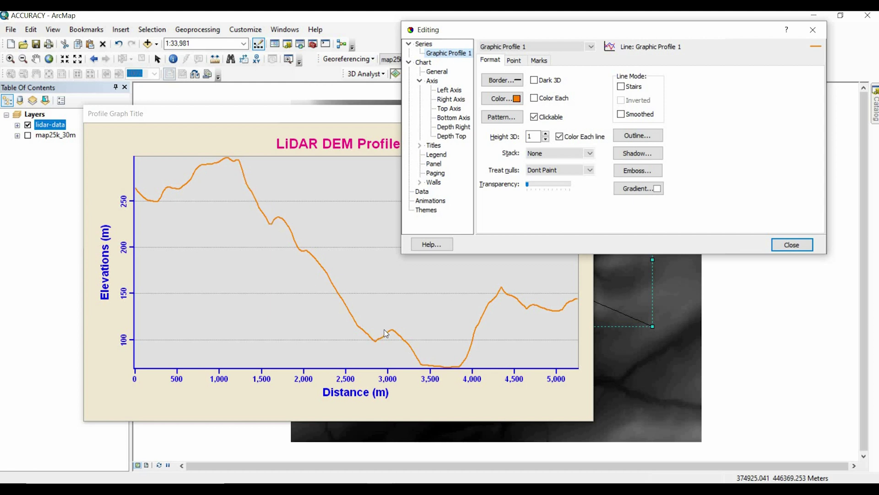
click(499, 81)
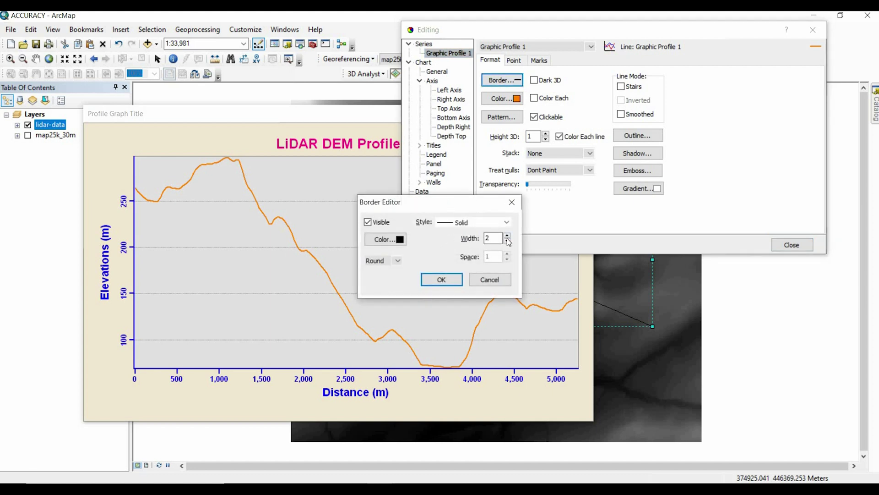
click(506, 236)
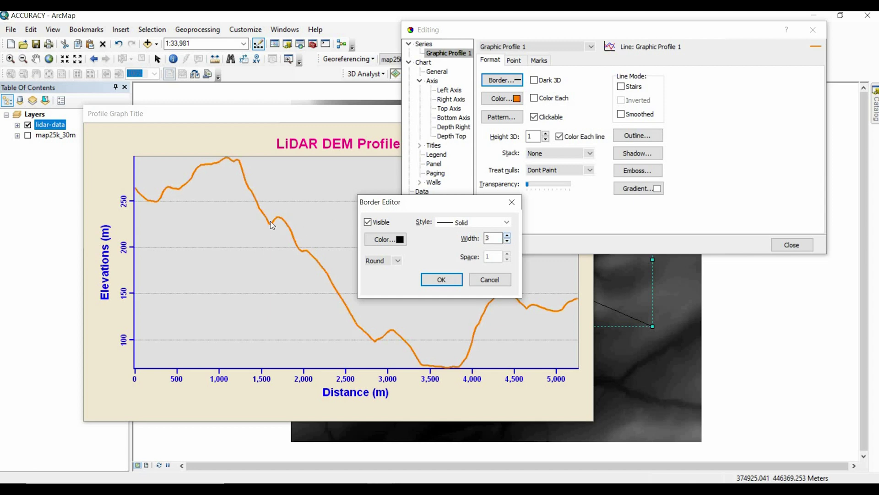
click(507, 236)
click(507, 236)
click(507, 236)
click(507, 236)
click(507, 236)
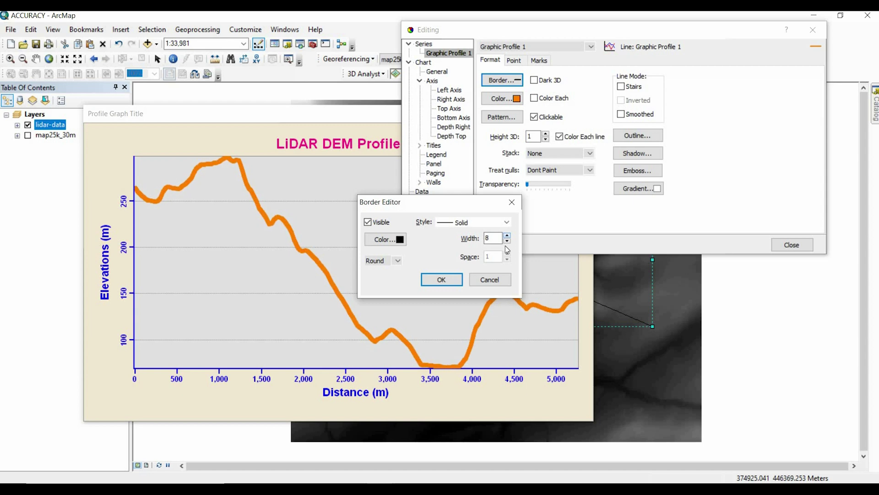
scroll(507, 243, up, 3)
scroll(496, 238, down, 1)
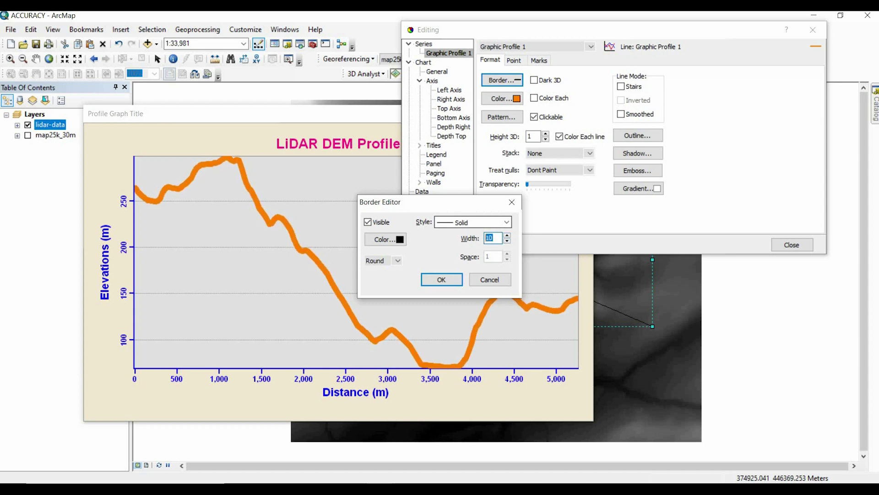
text(3)
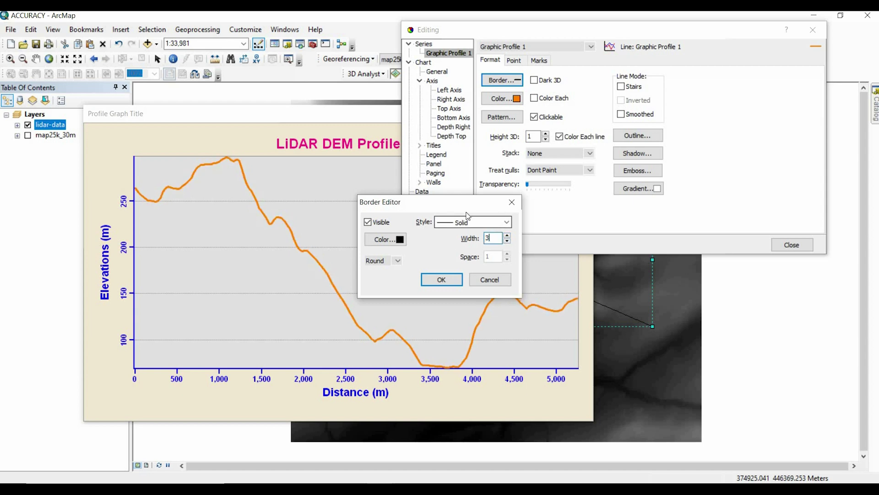
click(450, 281)
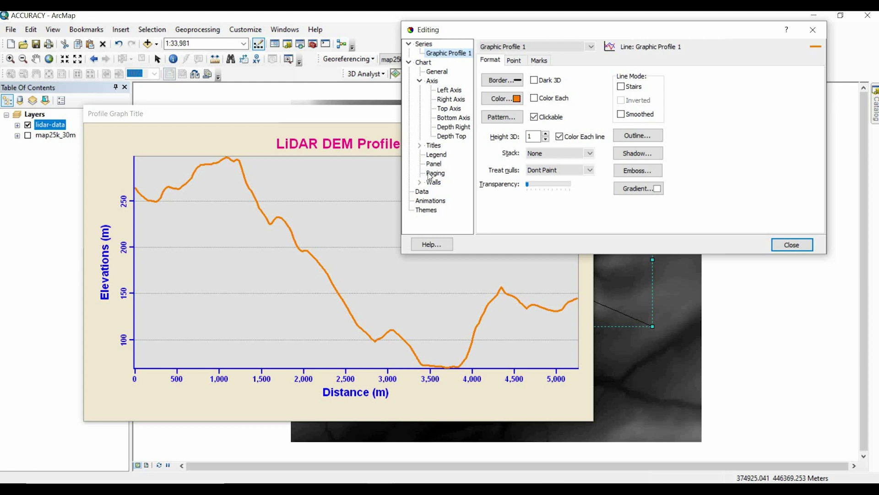
Turn off the profile graph's visible walls, close the graph editor and reposition the graph window.
click(433, 182)
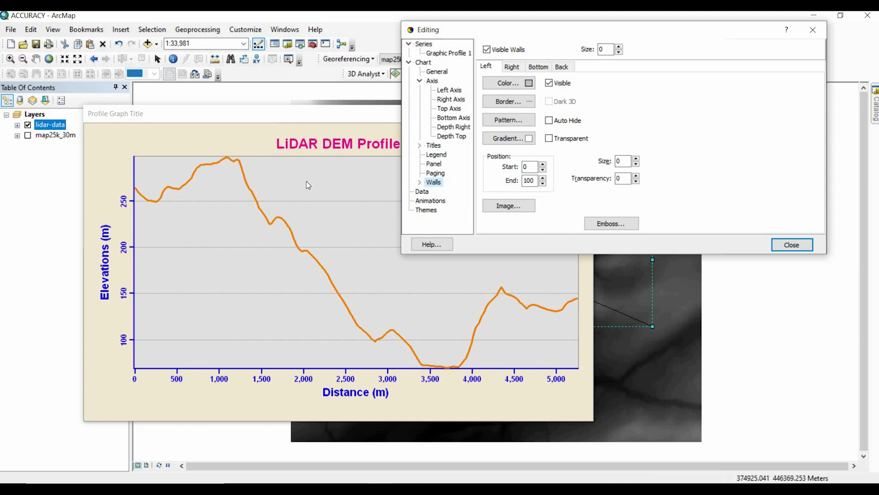
click(487, 50)
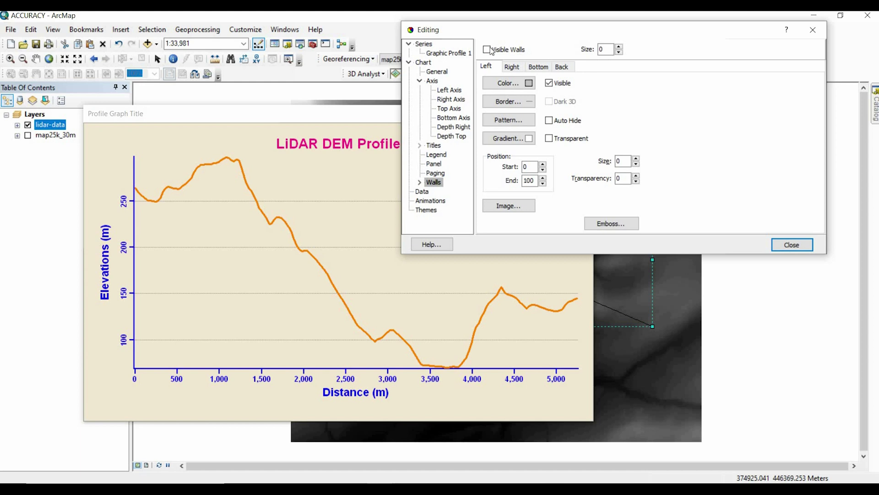
key(Escape)
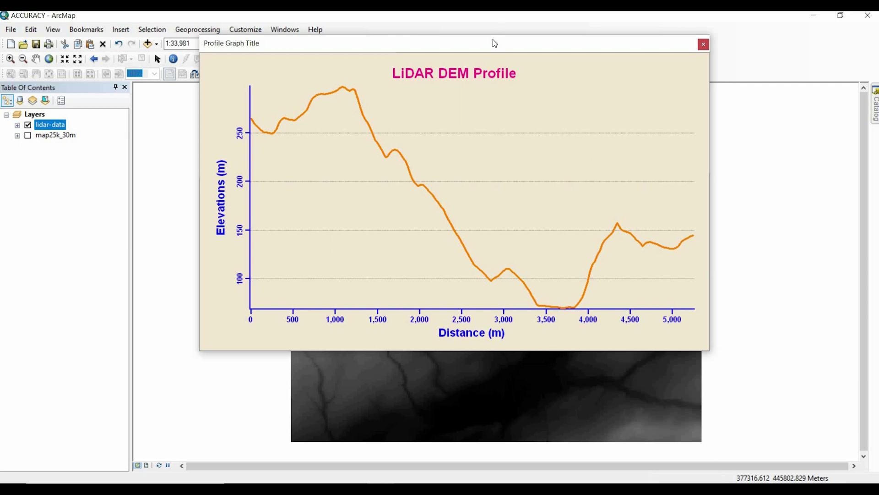
drag(463, 46, 443, 87)
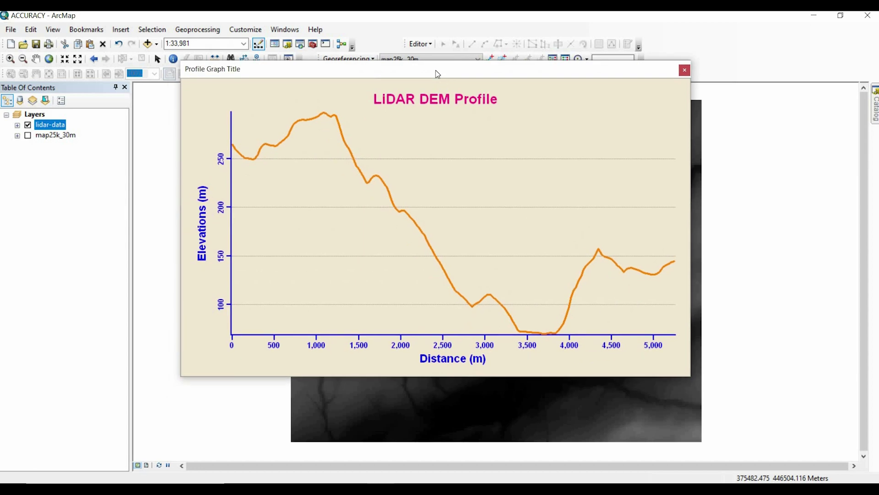
Export the LiDAR DEM Profile graph as a GIF picture named Lidar in the Desktop folder.
right_click(438, 74)
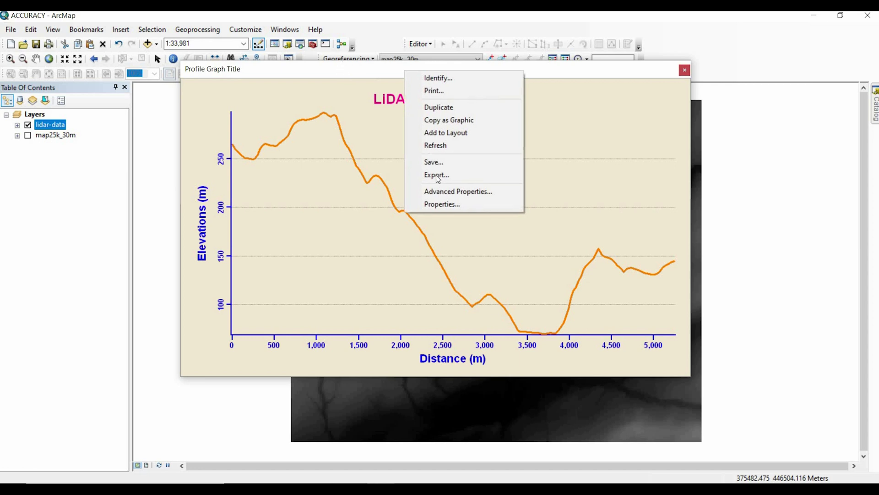
click(437, 175)
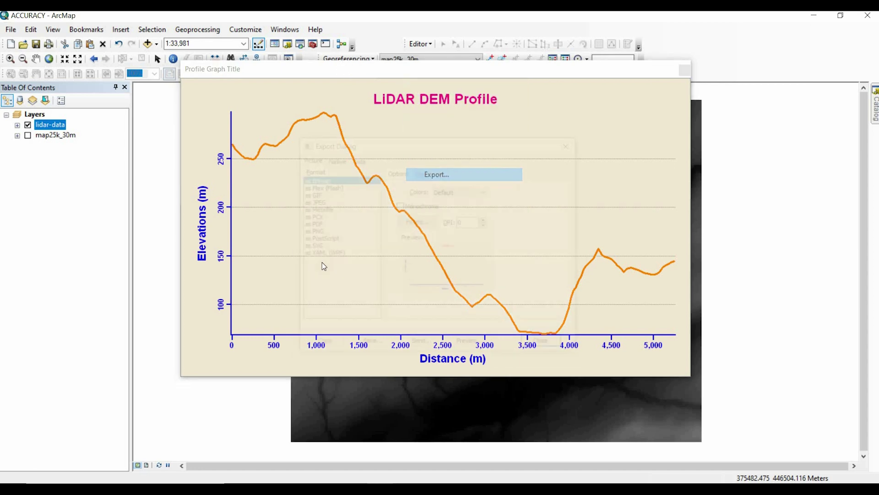
click(311, 194)
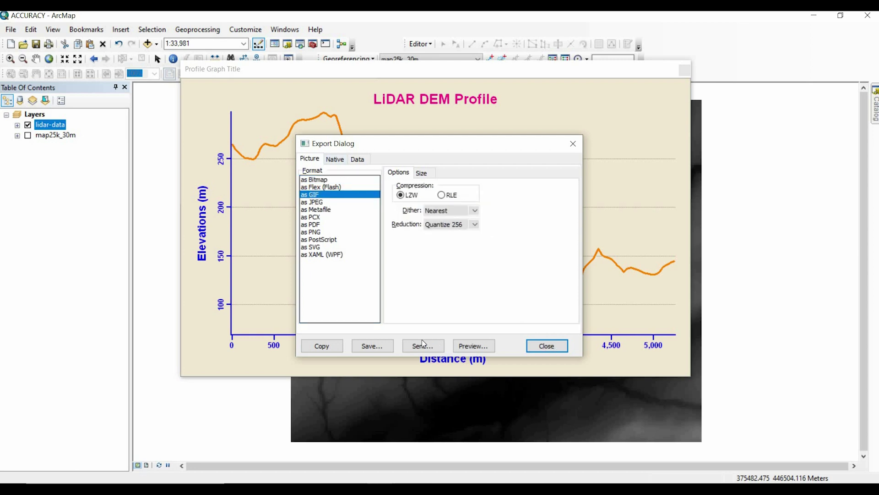
click(377, 349)
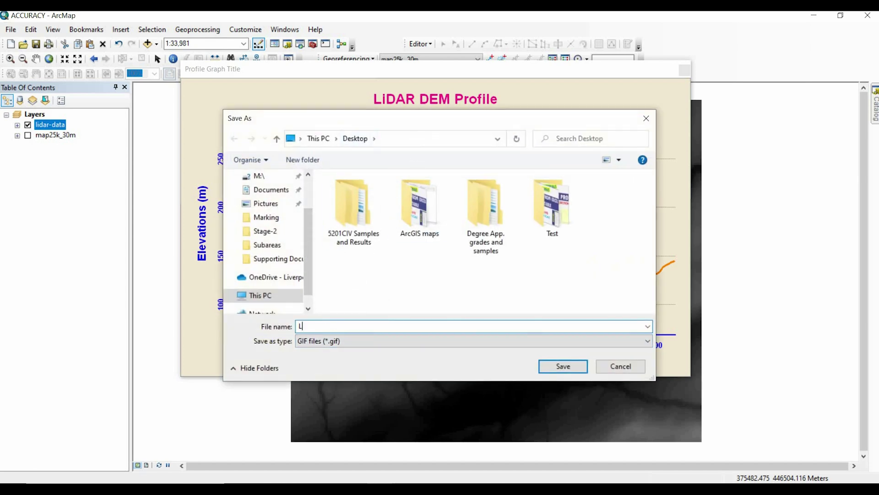
text(Lidar)
click(570, 362)
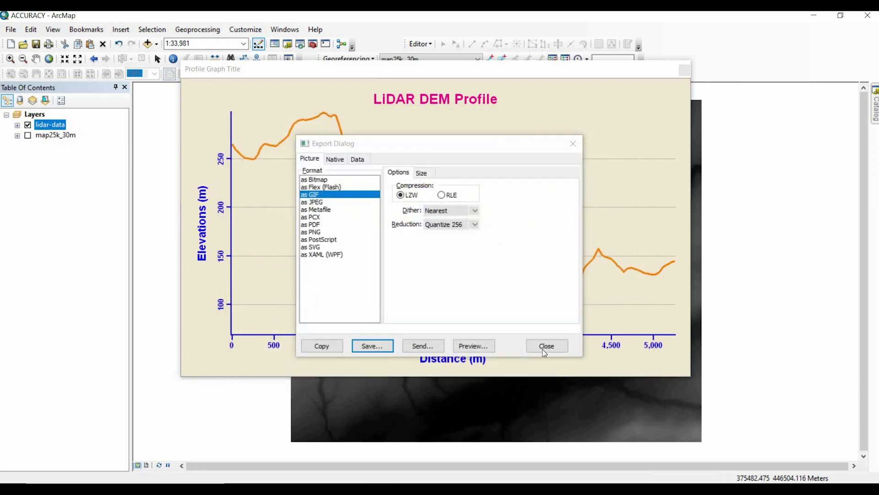
click(547, 349)
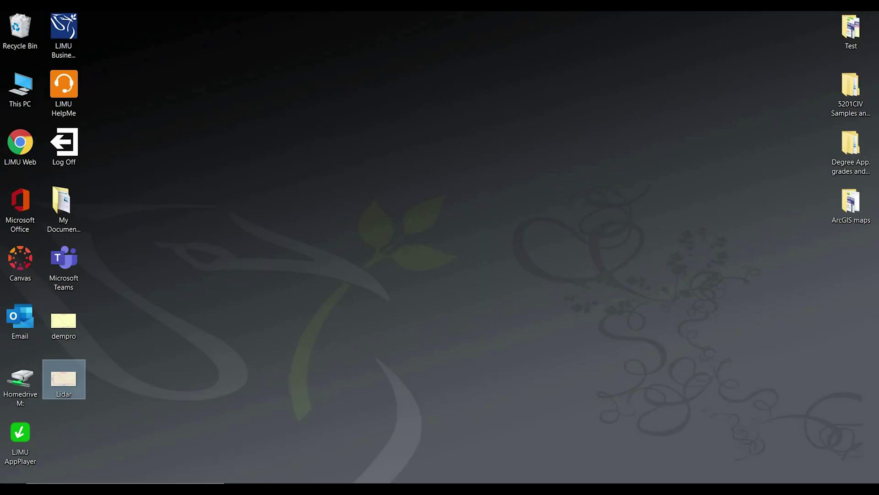
Open the exported Lidar image from the desktop in Paint 3D, inspect the profile graph and close the image.
right_click(60, 380)
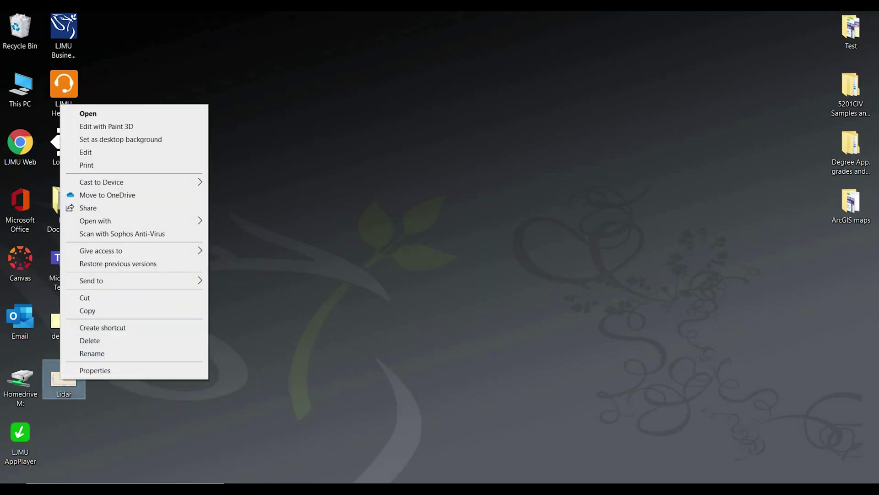
mouse_move(184, 222)
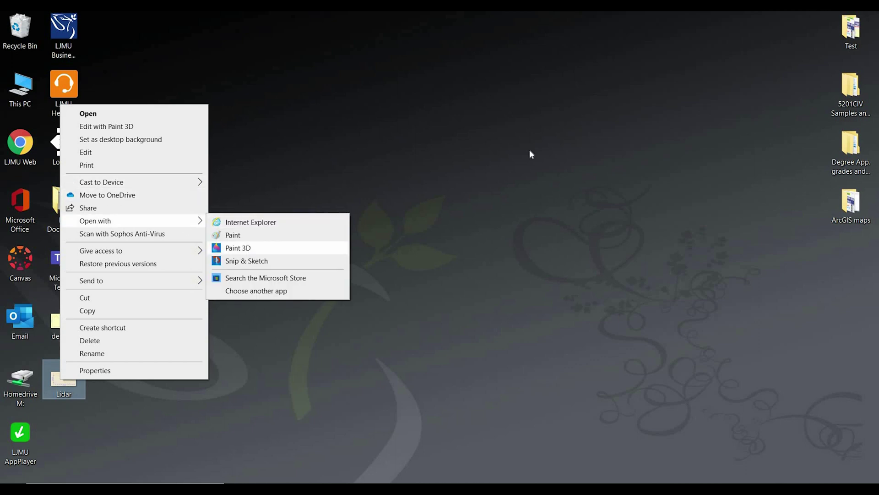
click(238, 248)
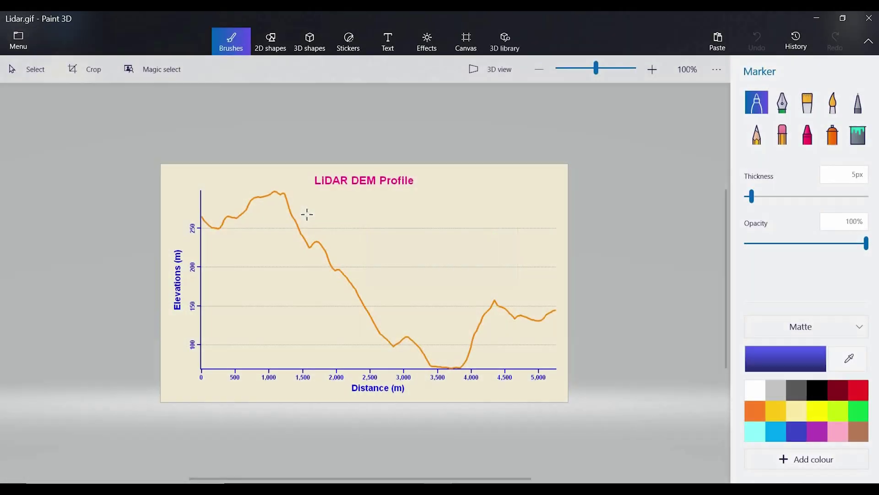
scroll(306, 213, up, 1)
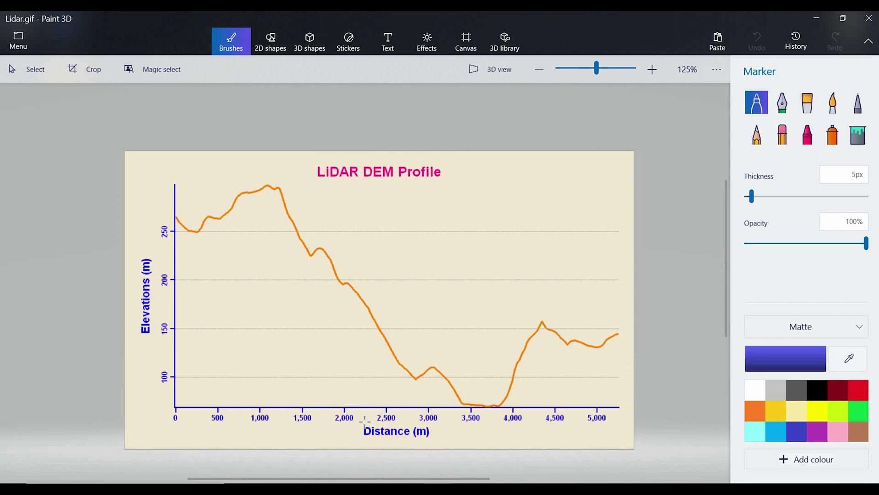
scroll(449, 168, up, 1)
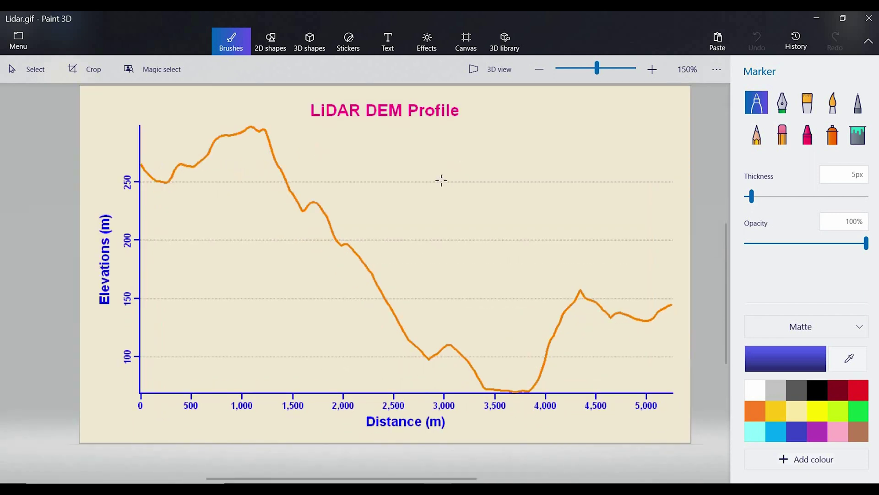
scroll(441, 180, down, 1)
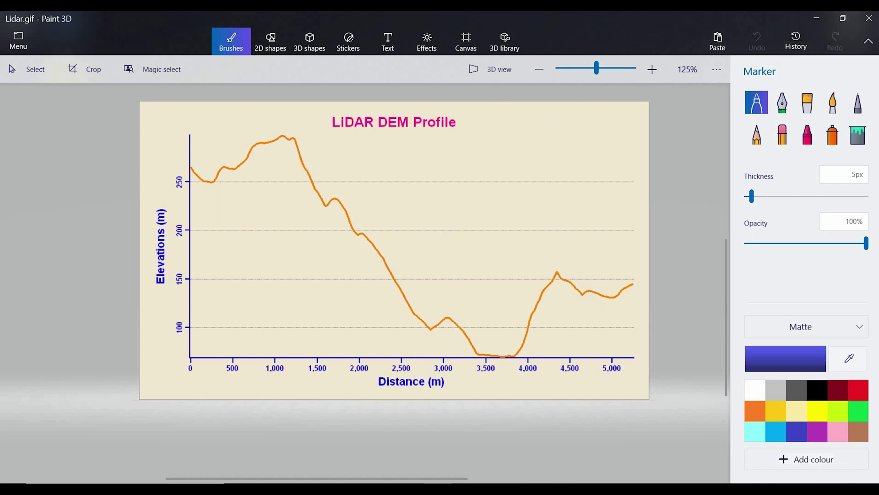
click(869, 18)
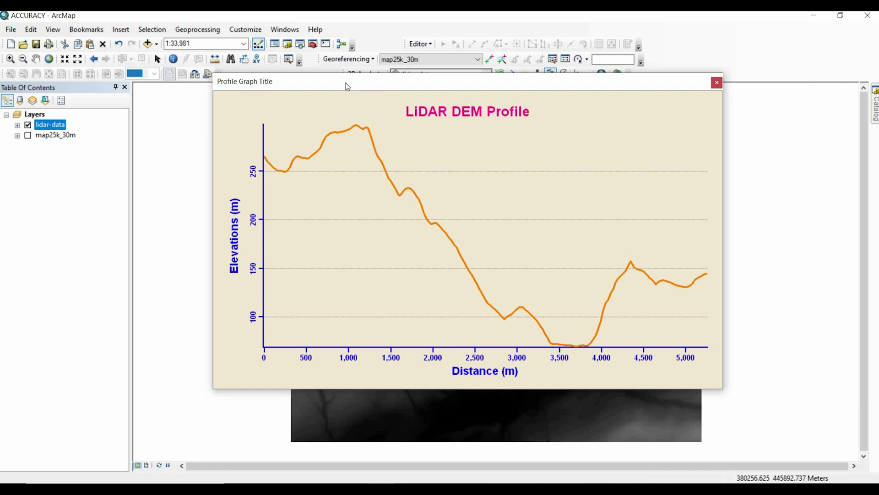
Copy the Graphic Profile 1 data table from the graph's advanced properties.
right_click(328, 81)
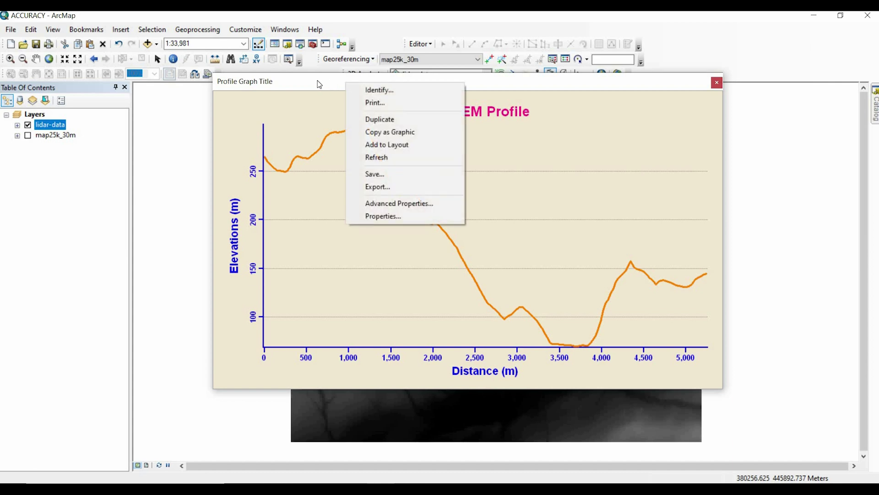
right_click(318, 81)
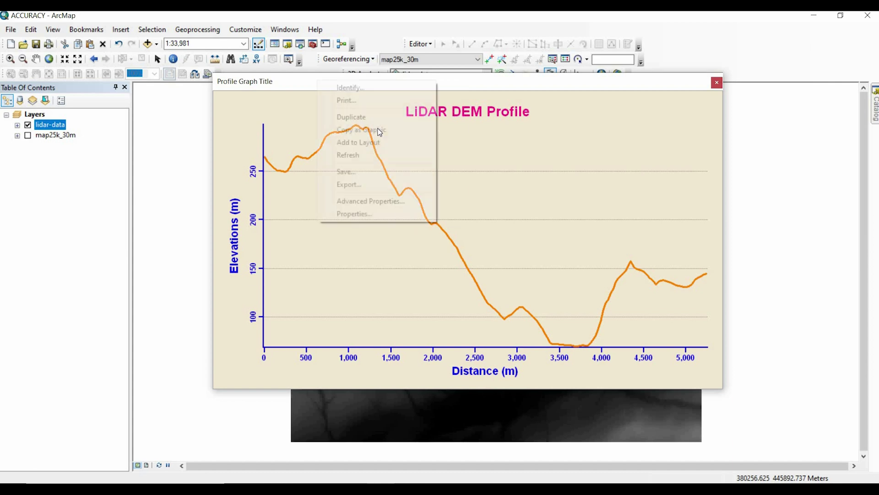
click(398, 202)
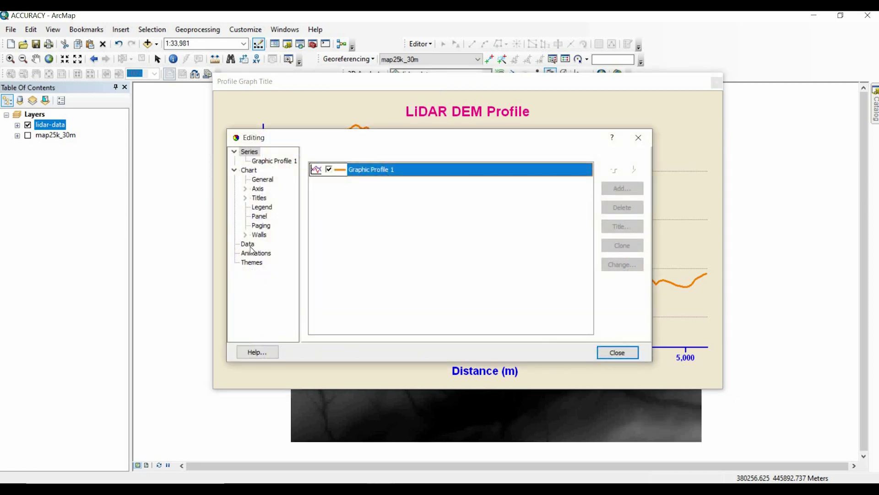
click(247, 244)
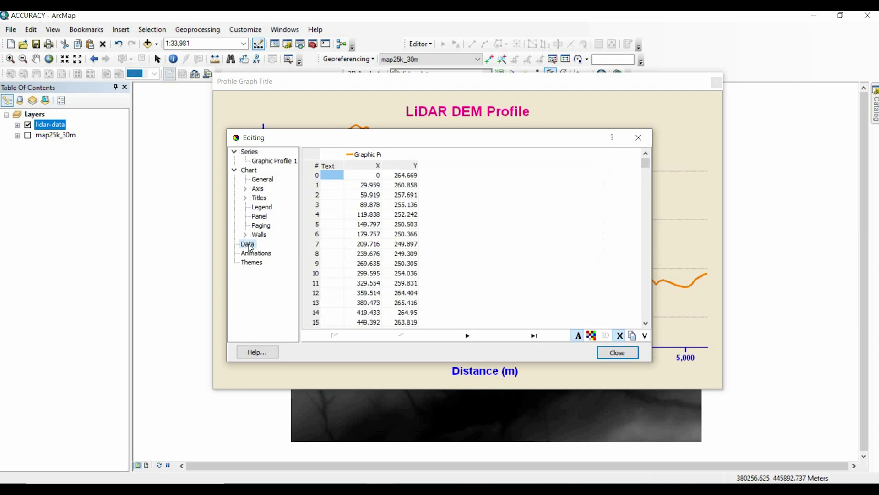
drag(389, 137, 380, 90)
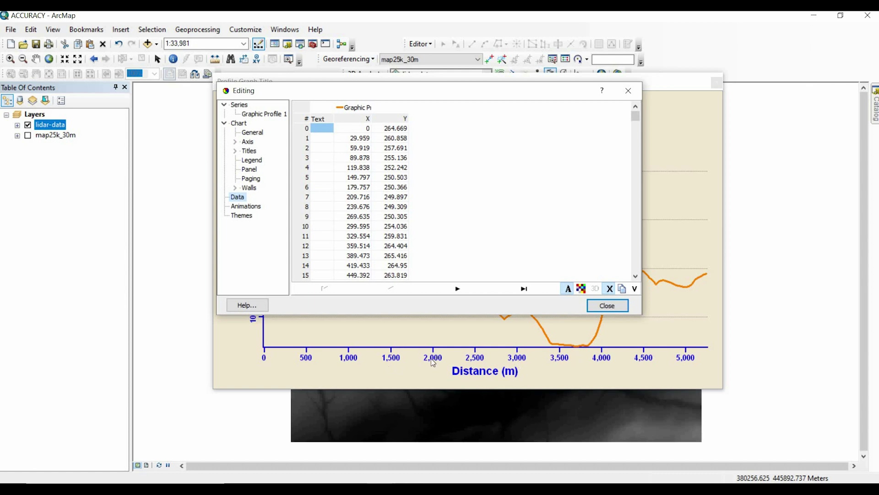
drag(380, 96, 476, 122)
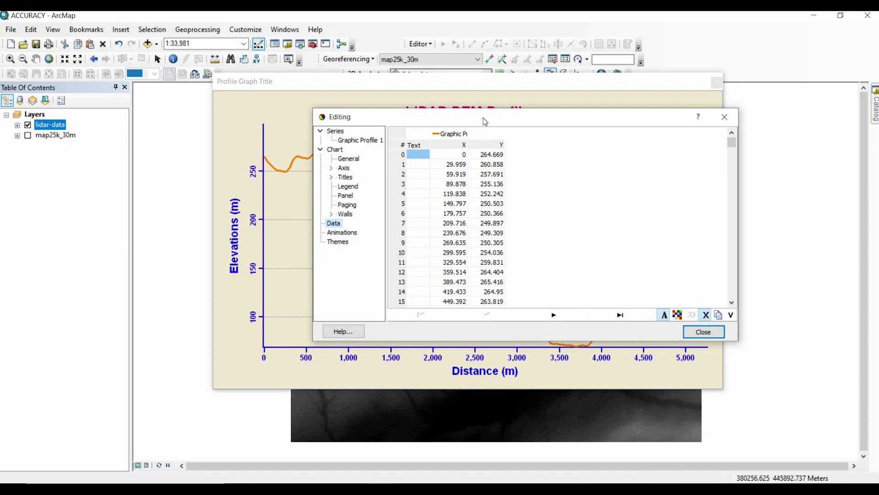
drag(394, 114, 332, 98)
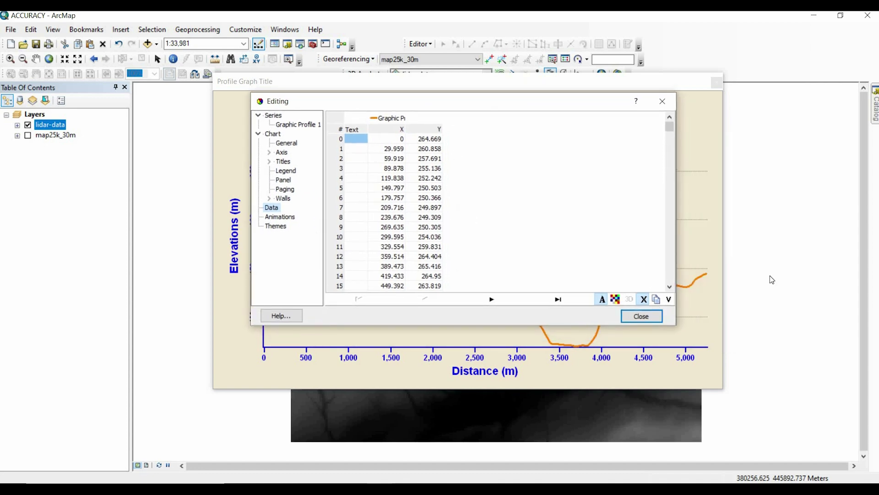
click(657, 302)
click(658, 302)
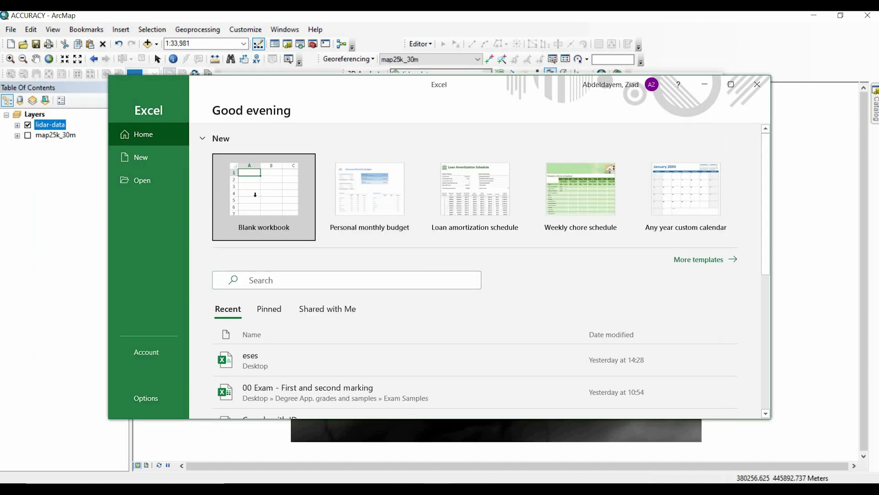
Create a blank workbook in Excel, paste the copied profile data starting at cell A1 and fit the column widths.
click(261, 192)
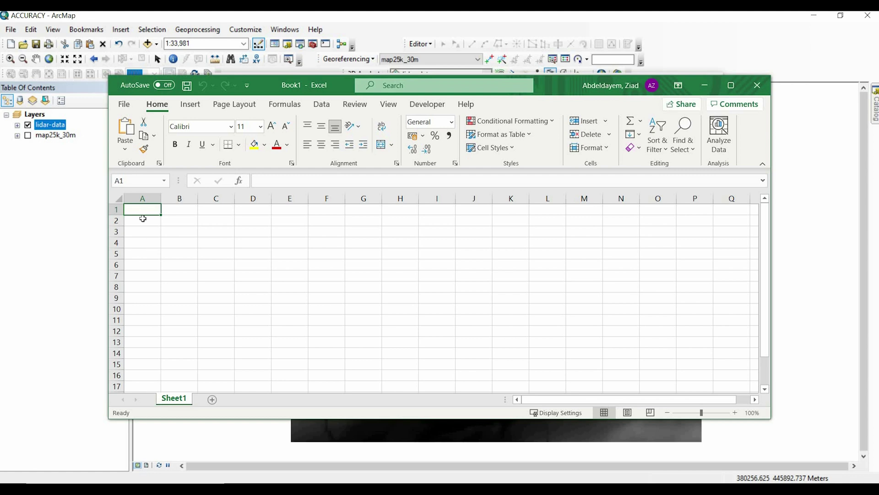
click(125, 147)
click(123, 183)
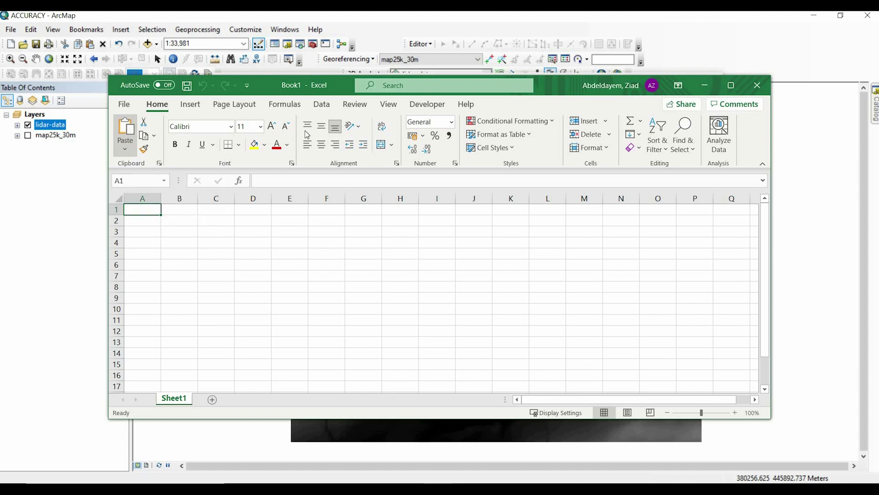
double_click(200, 199)
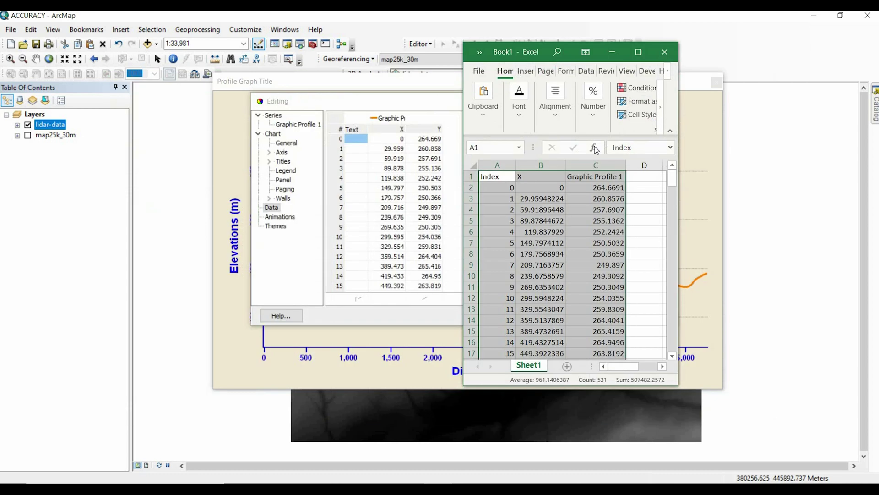
Rename the X column header as Distance and replace the Graphic Profile 1 header with an elevation label.
key(Right)
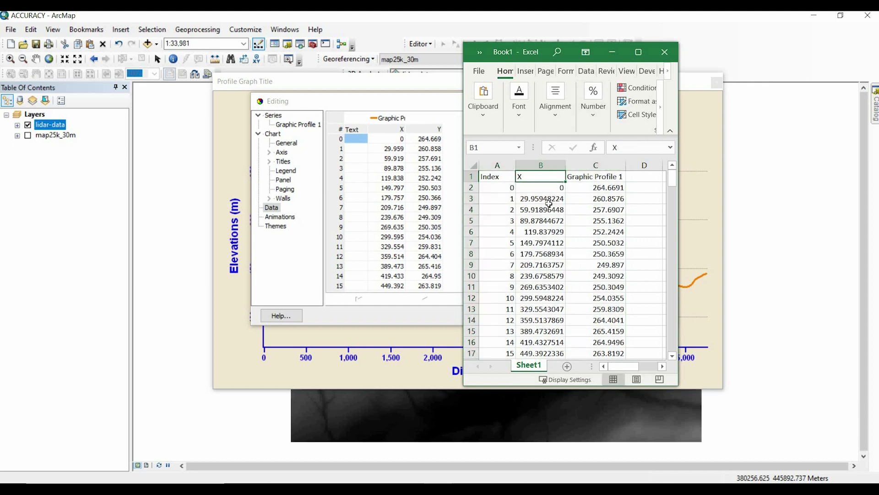
text(Dist)
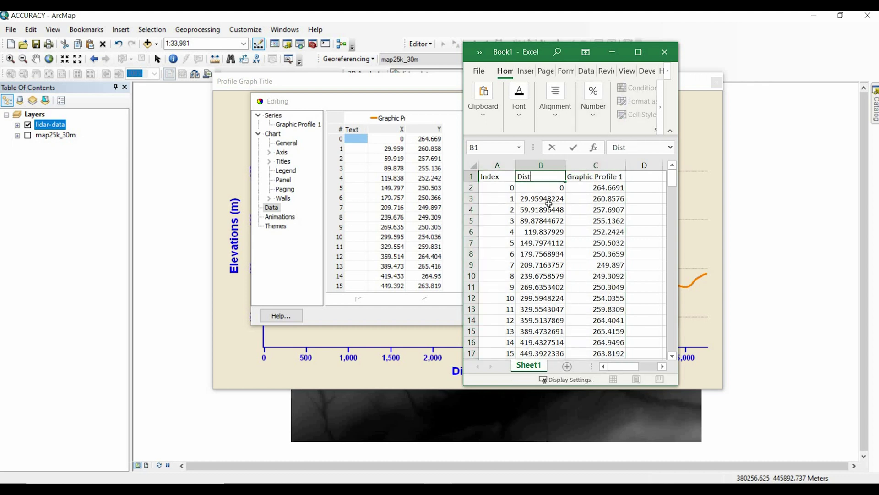
text(ance)
click(590, 181)
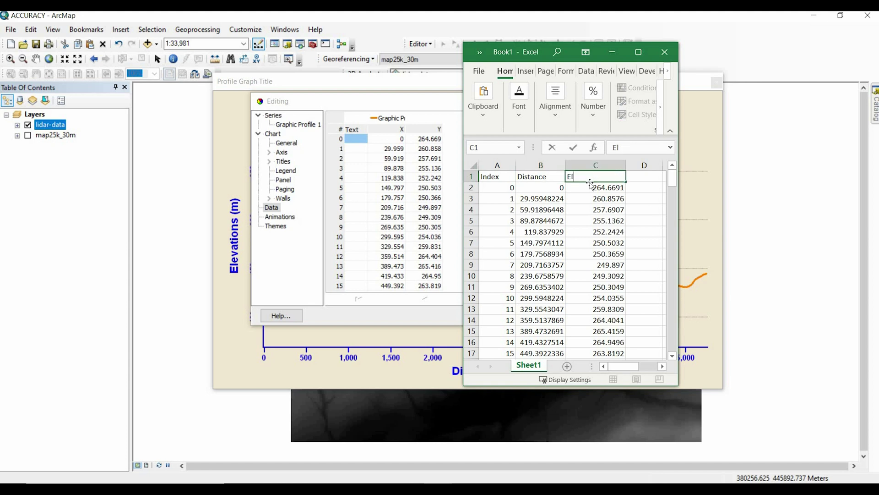
Switch back to ArcMap and export the graph's data to the Desktop as a comma-delimited CSV file named Lidar pro.
click(282, 201)
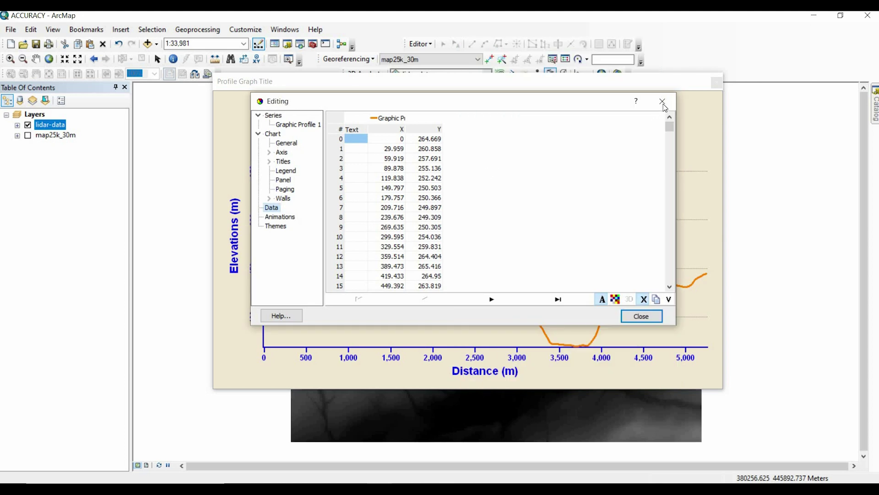
right_click(332, 81)
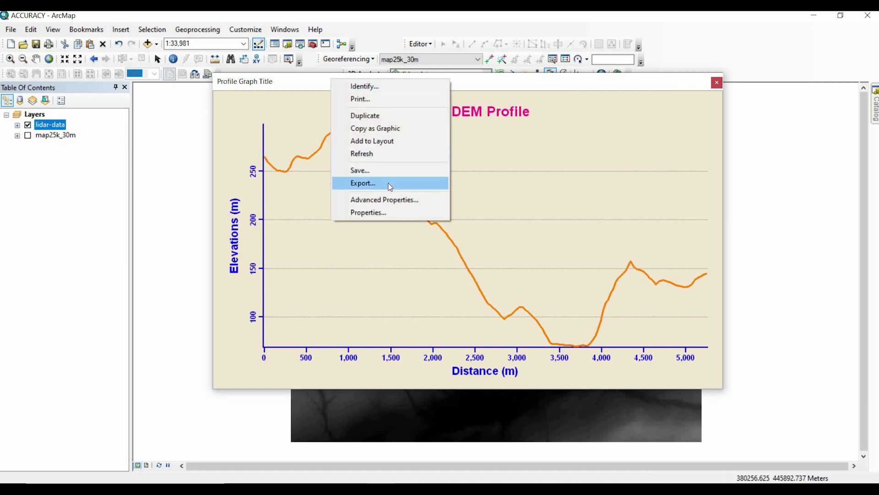
click(345, 183)
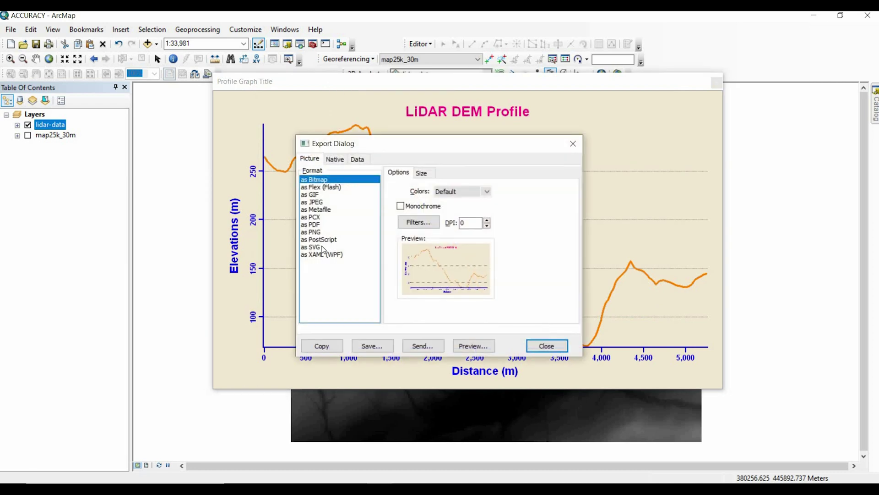
click(358, 161)
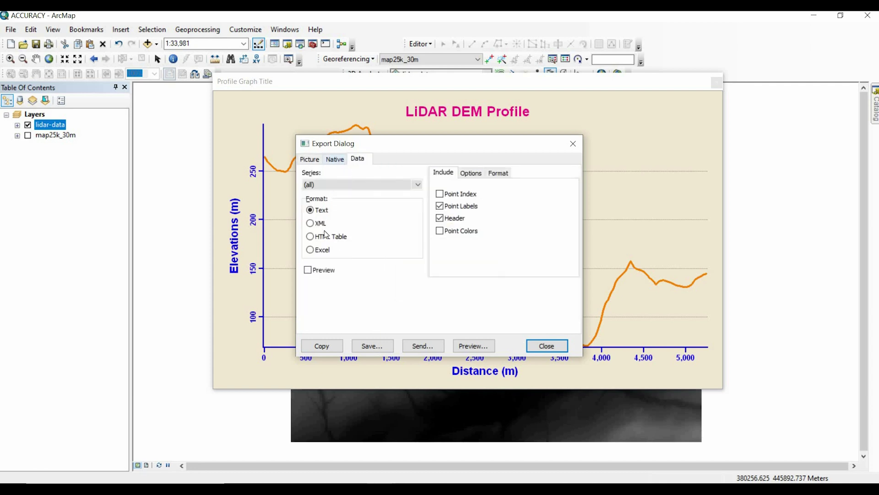
click(310, 250)
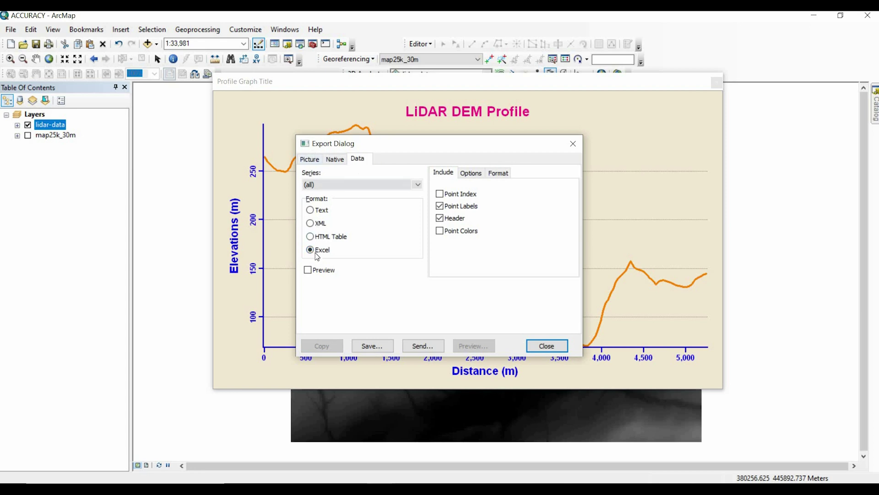
click(383, 345)
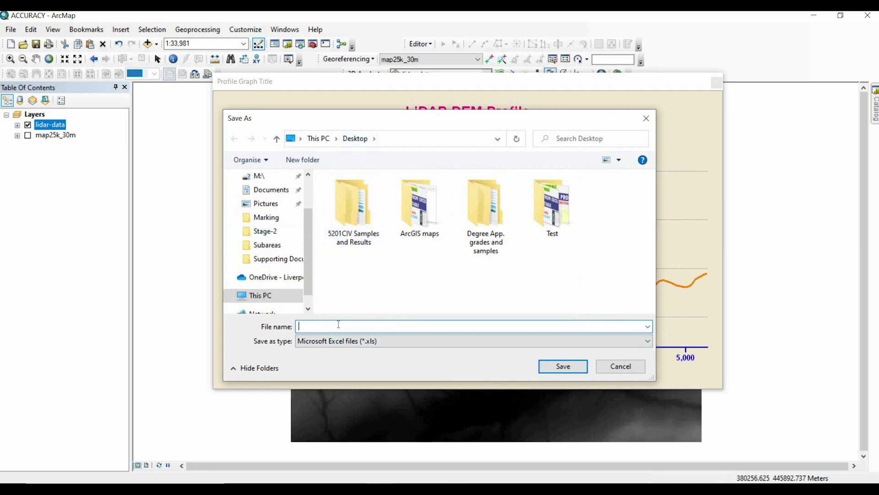
text(Lidar pro)
click(554, 341)
click(384, 370)
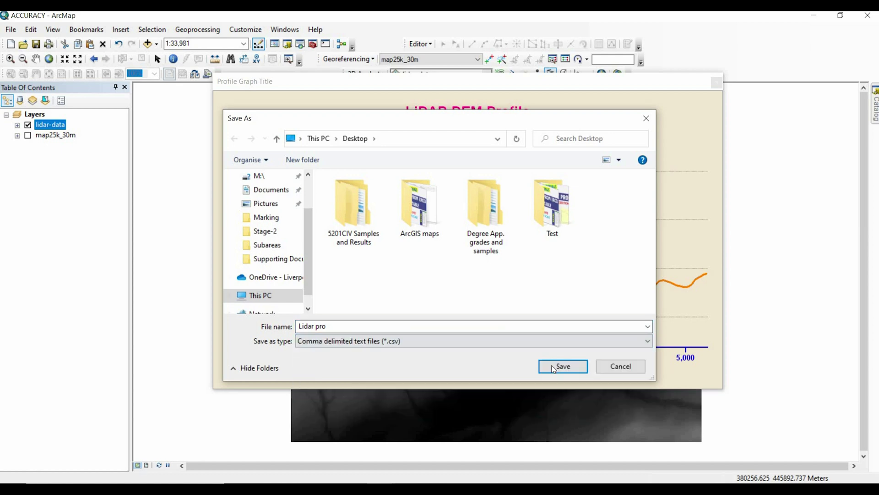
click(554, 368)
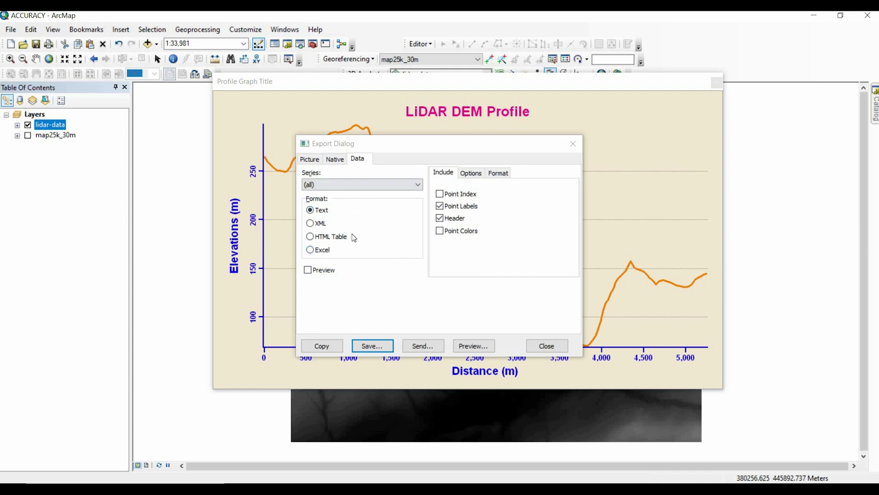
click(559, 347)
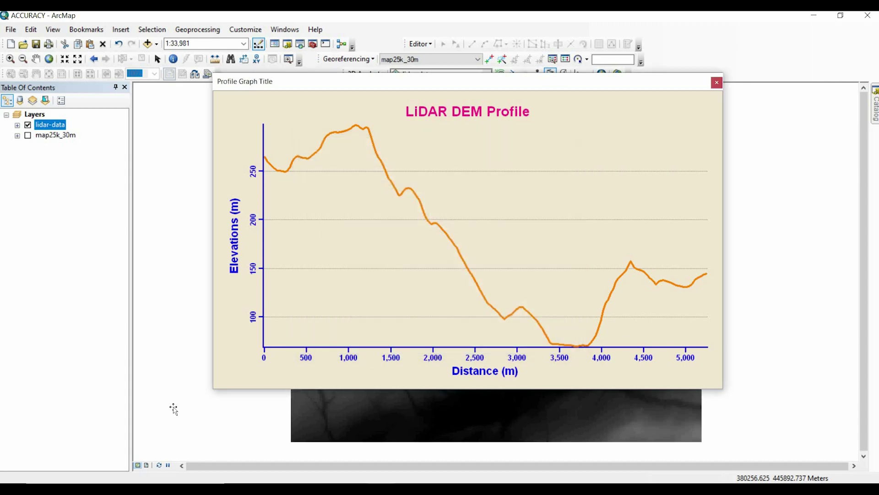